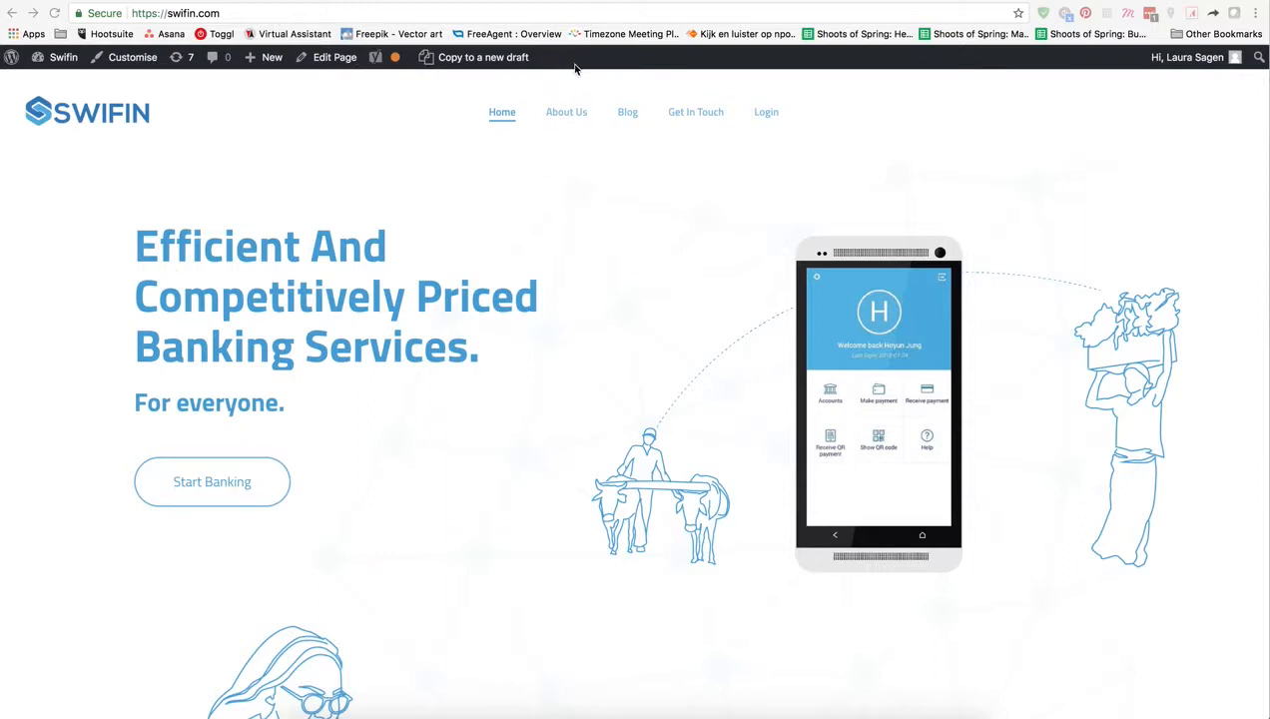
Open the post "Transforming lives through financial inclusion" from the site's blog page and look through the article
{"action": "left_click", "coordinate": [626, 117]}
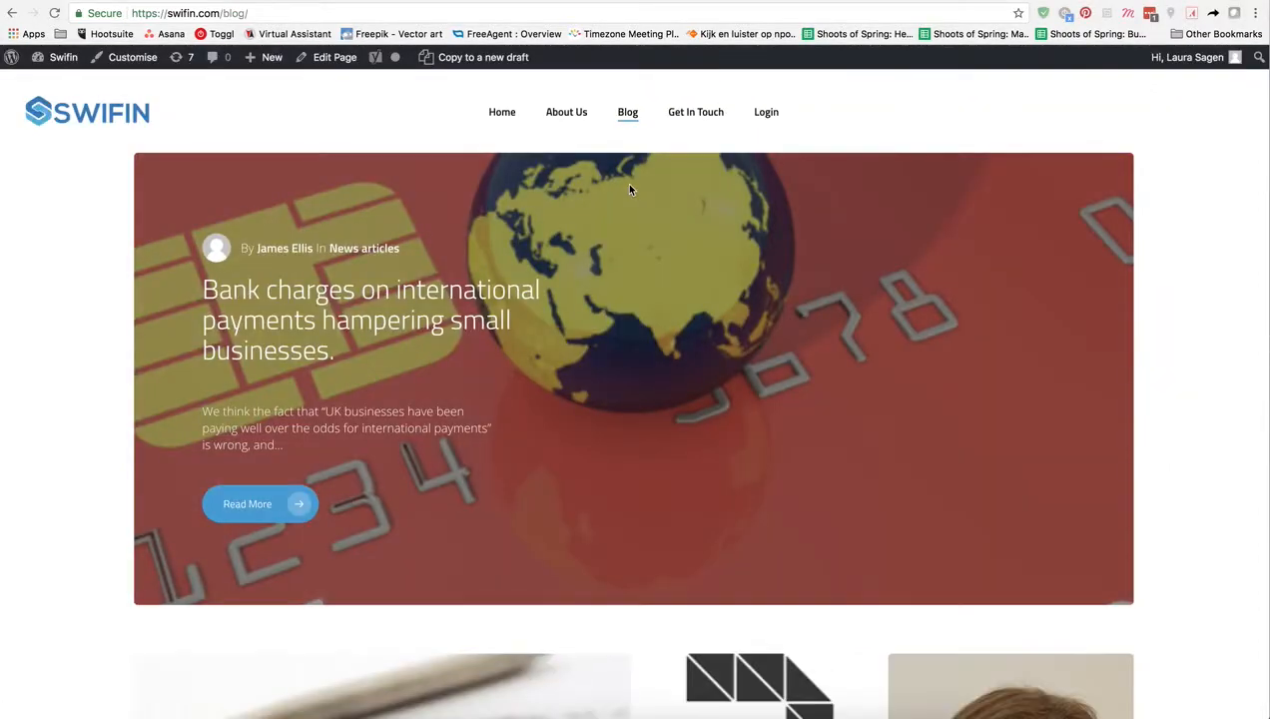
{"action": "scroll", "coordinate": [629, 179], "scroll_direction": "down", "scroll_amount": 5}
{"action": "scroll", "coordinate": [629, 189], "scroll_direction": "down", "scroll_amount": 3}
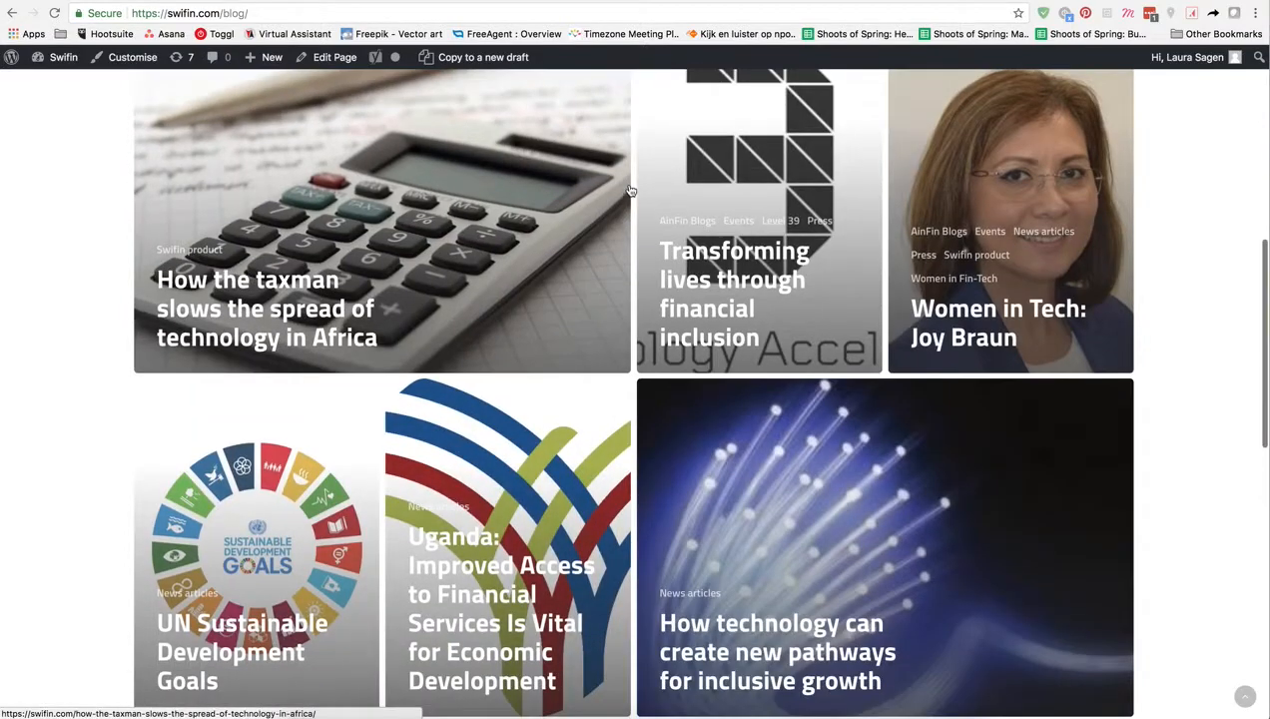
{"action": "left_click", "coordinate": [732, 277]}
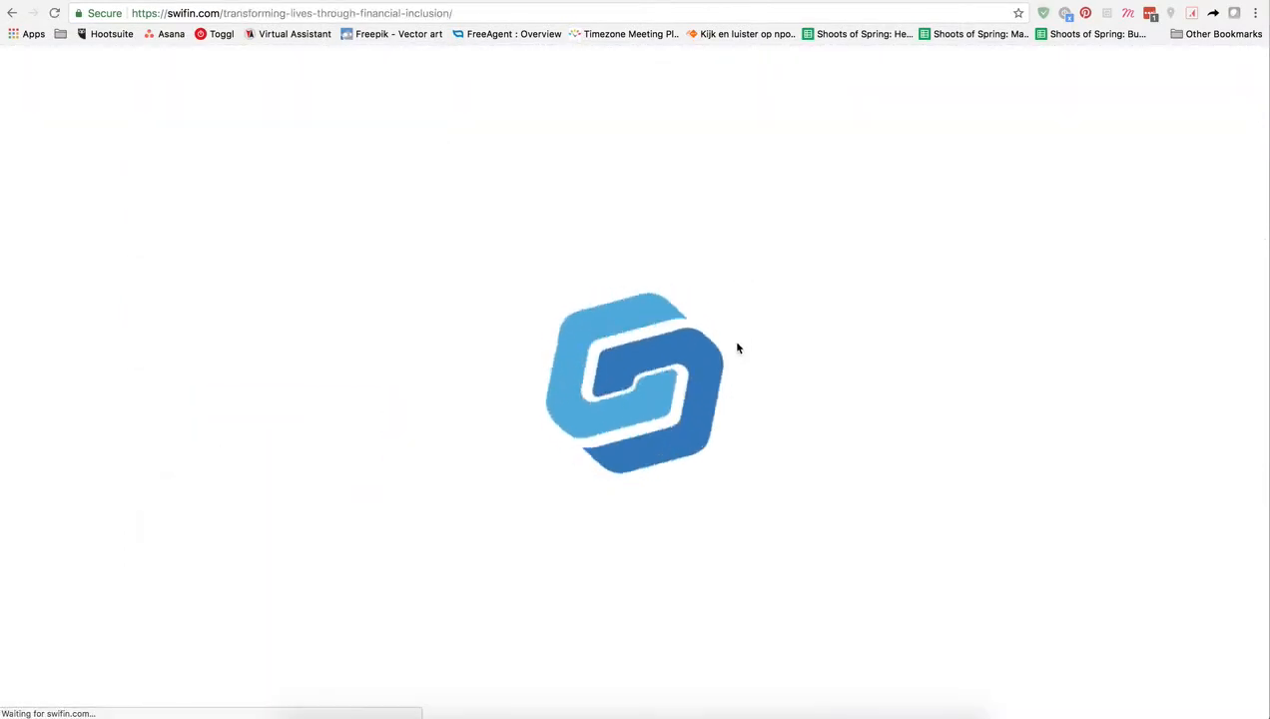
{"action": "scroll", "coordinate": [737, 348], "scroll_direction": "down", "scroll_amount": 3}
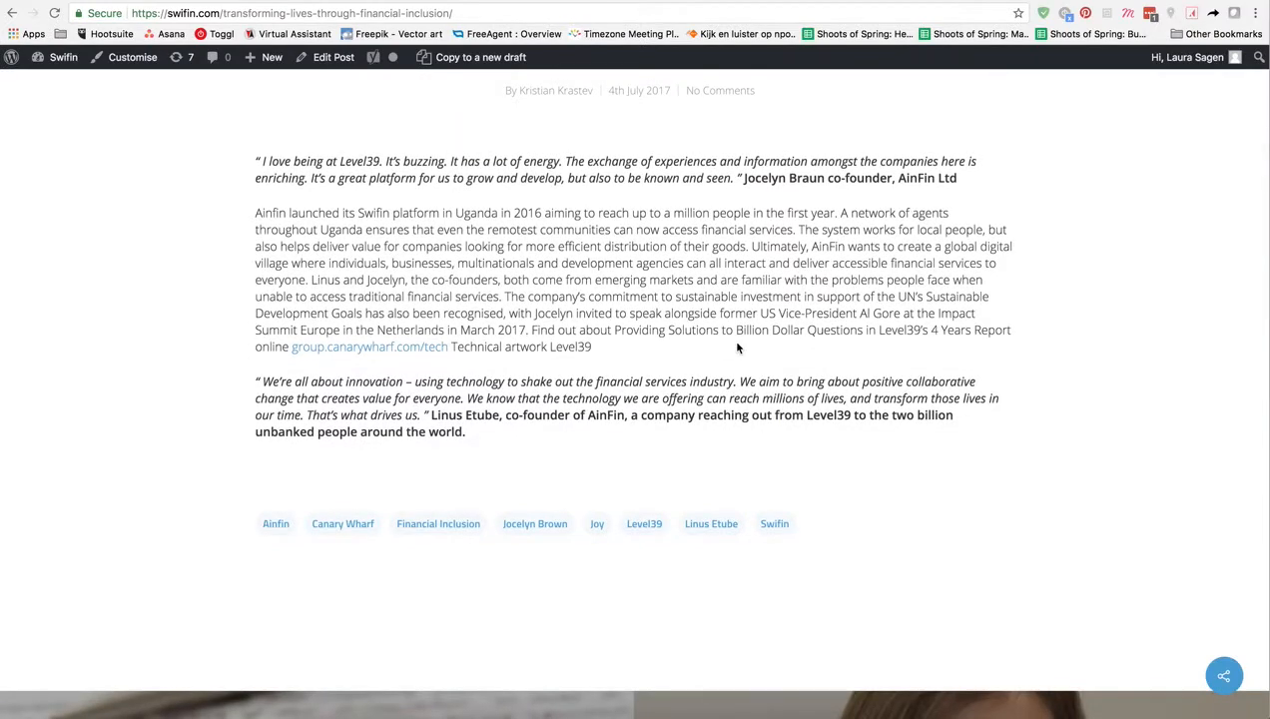
{"action": "scroll", "coordinate": [737, 347], "scroll_direction": "up", "scroll_amount": 5}
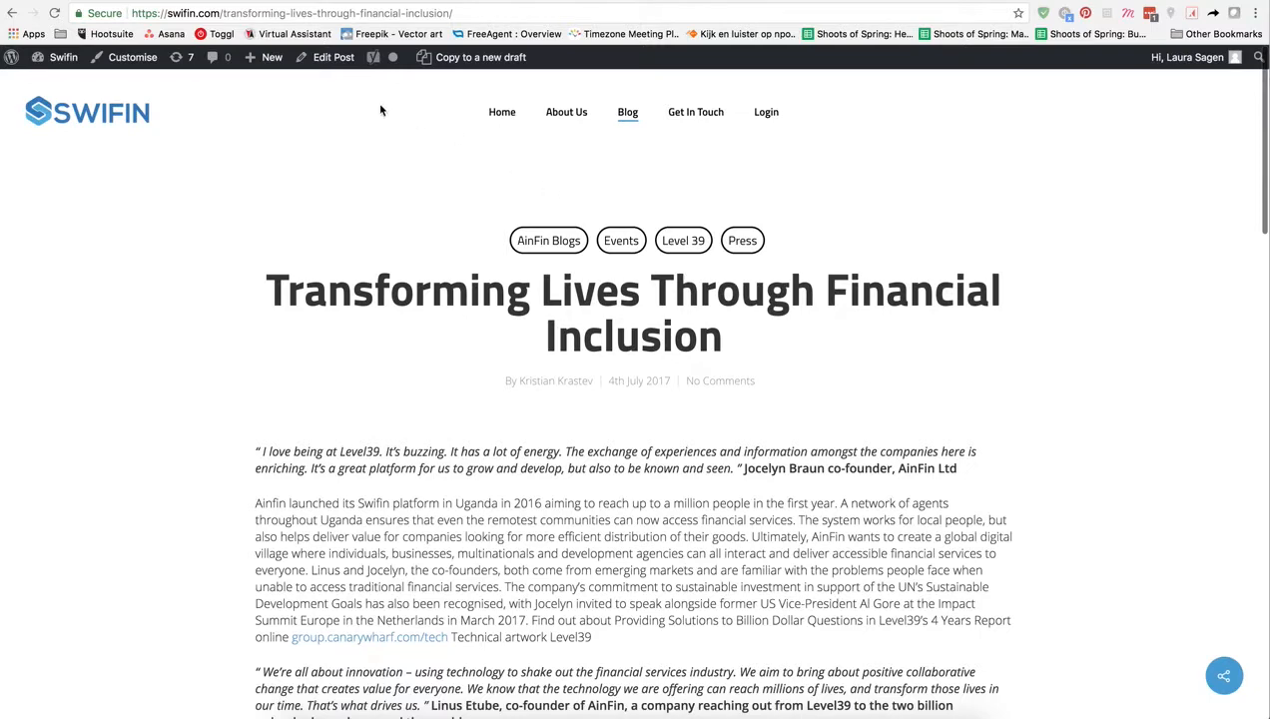
Open the post "Transforming lives through financial inclusion" for editing and switch its content to Page Builder mode
{"action": "left_click", "coordinate": [336, 58]}
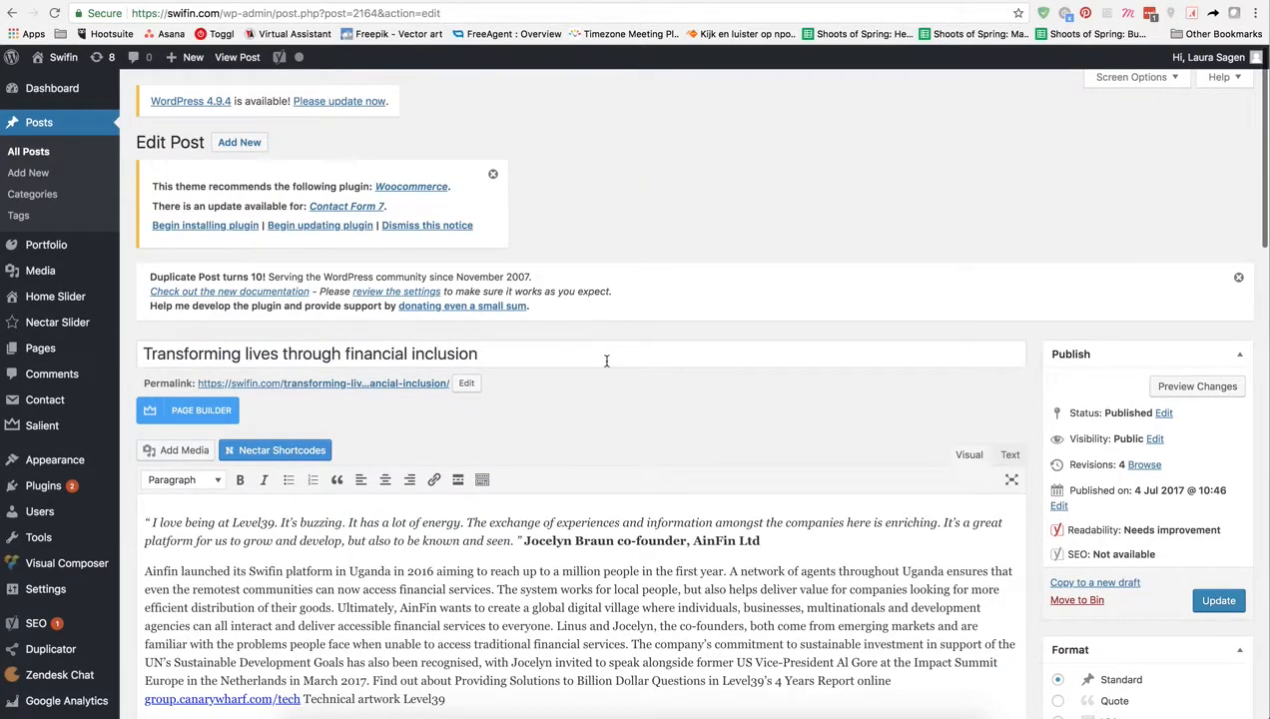
{"action": "scroll", "coordinate": [606, 360], "scroll_direction": "down", "scroll_amount": 5}
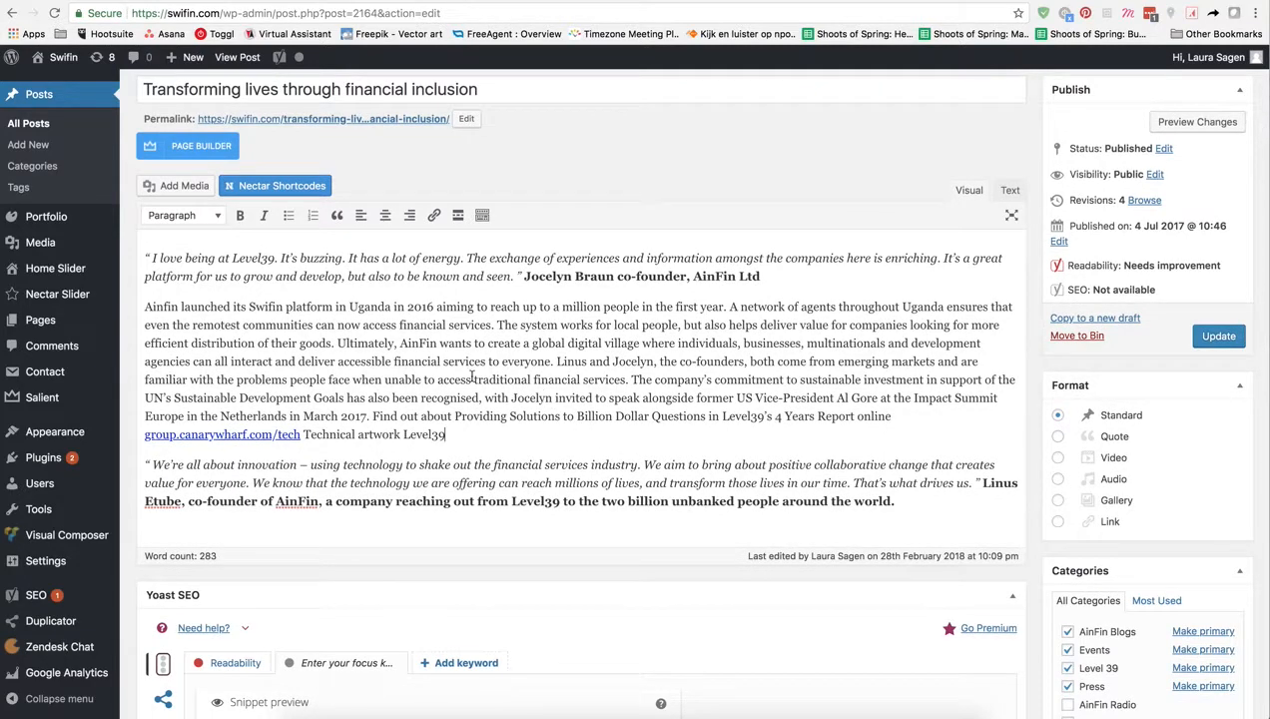
{"action": "left_click", "coordinate": [224, 157]}
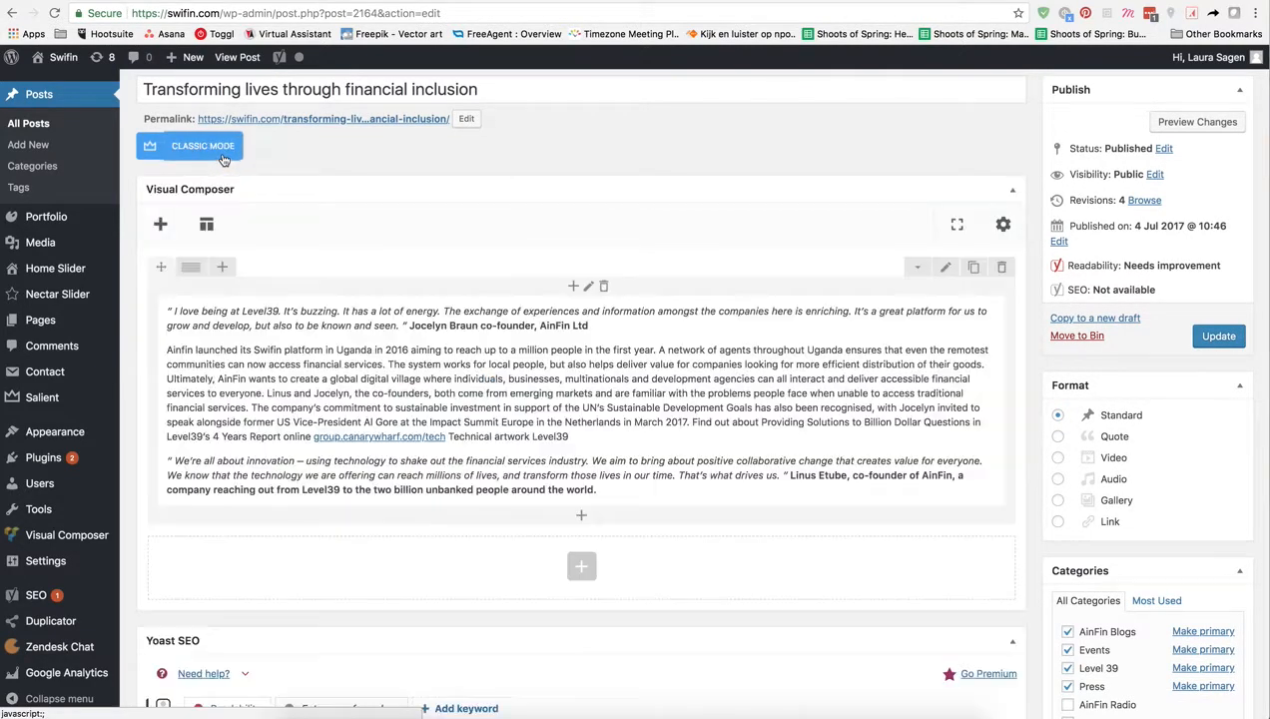
Add a Single Image element in a new row beneath the post's text block
{"action": "left_click", "coordinate": [583, 565]}
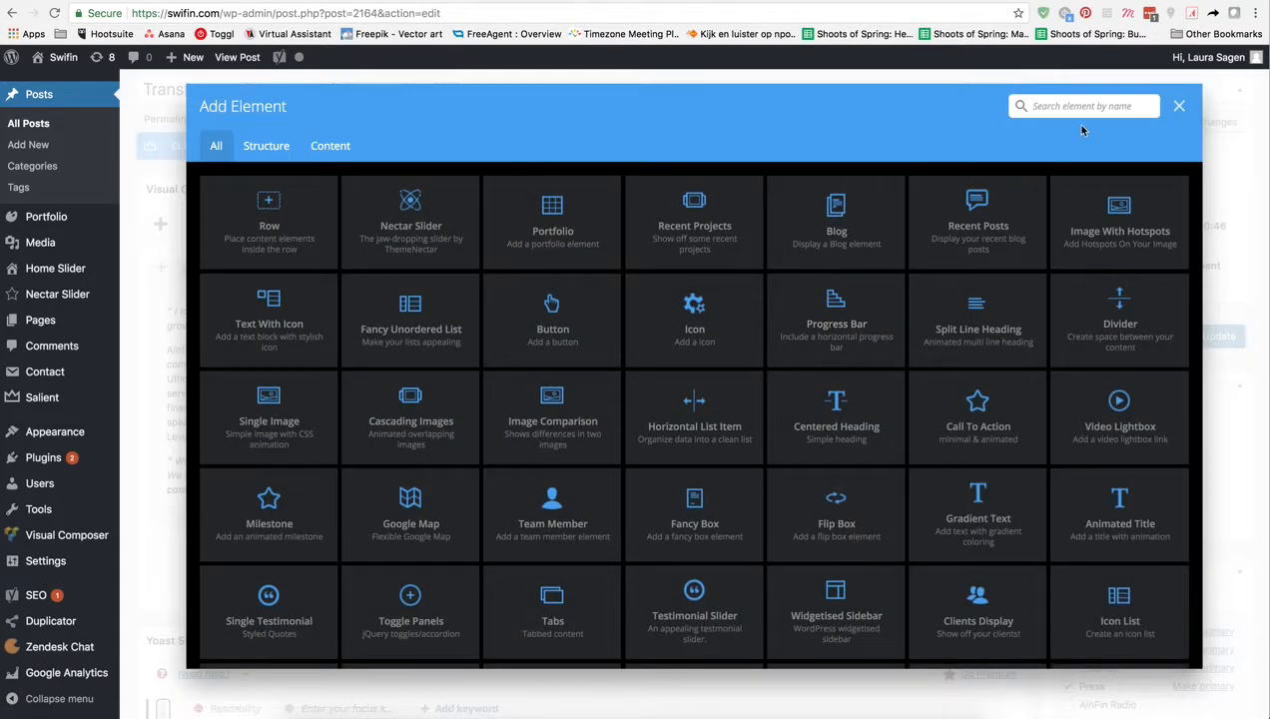
{"action": "type", "text": "image"}
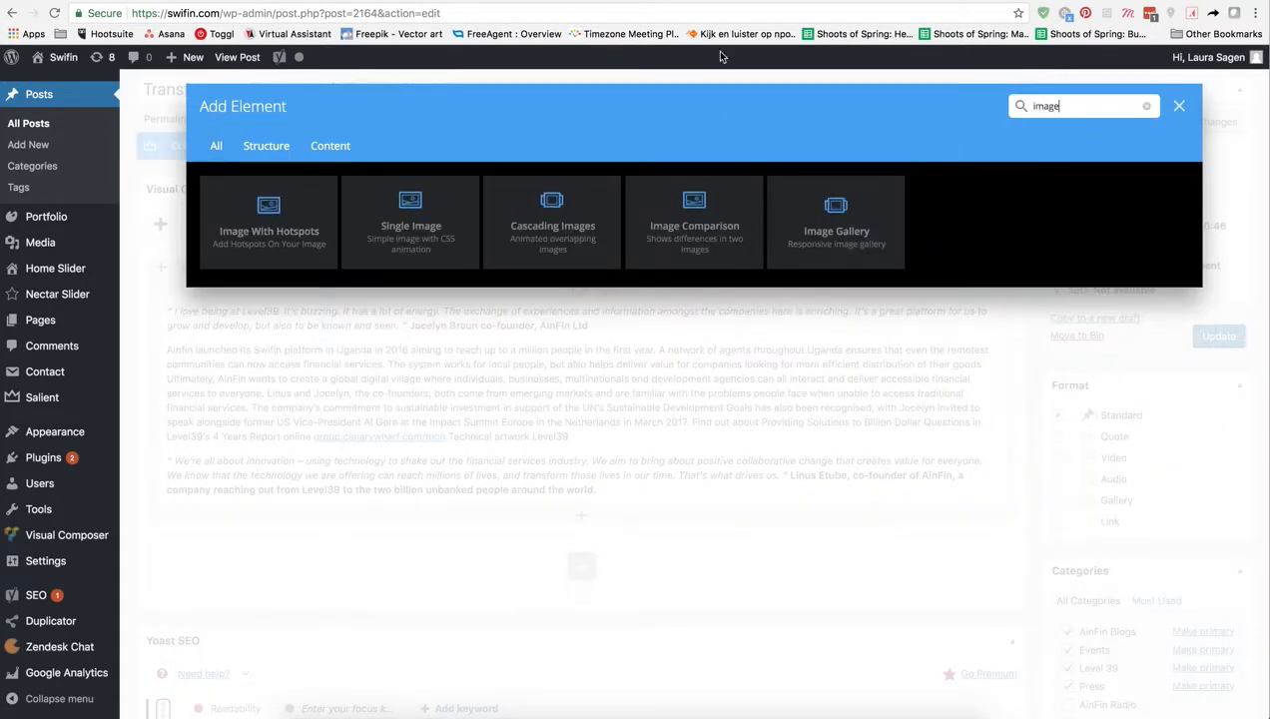
{"action": "left_click", "coordinate": [417, 215]}
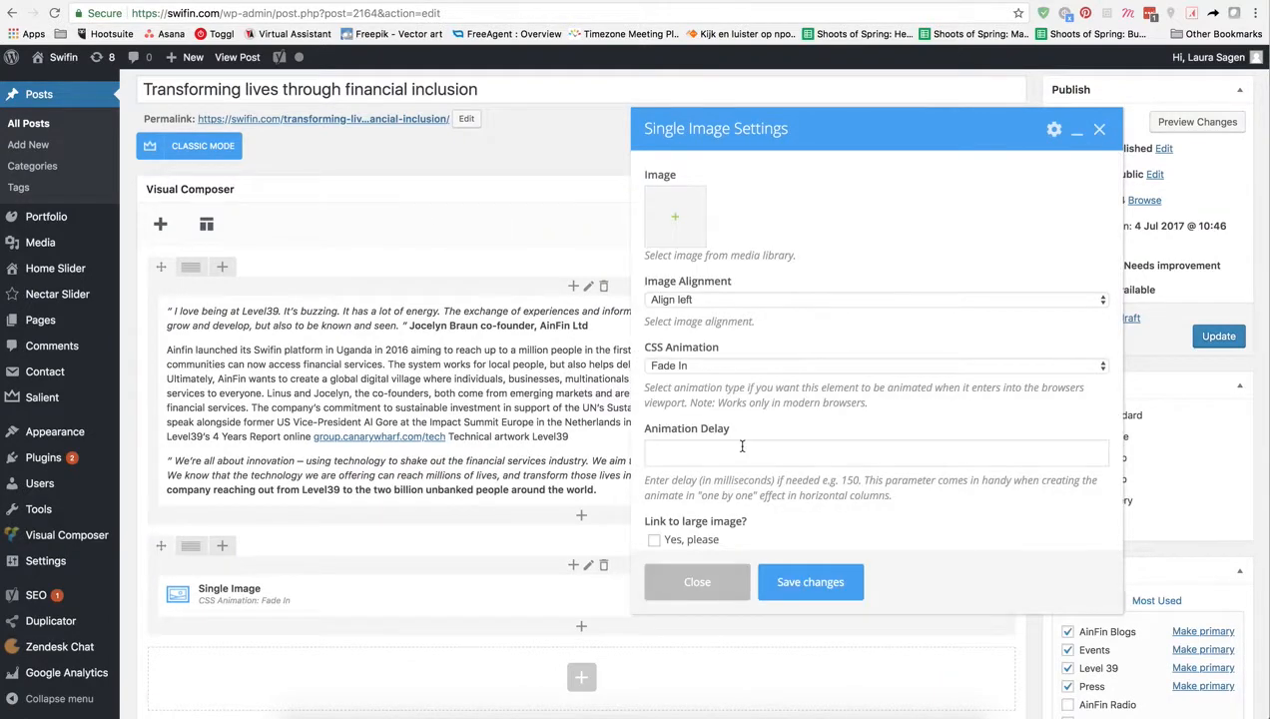
Browse the media library for the Single Image element and leave it without choosing a picture
{"action": "left_click", "coordinate": [675, 220]}
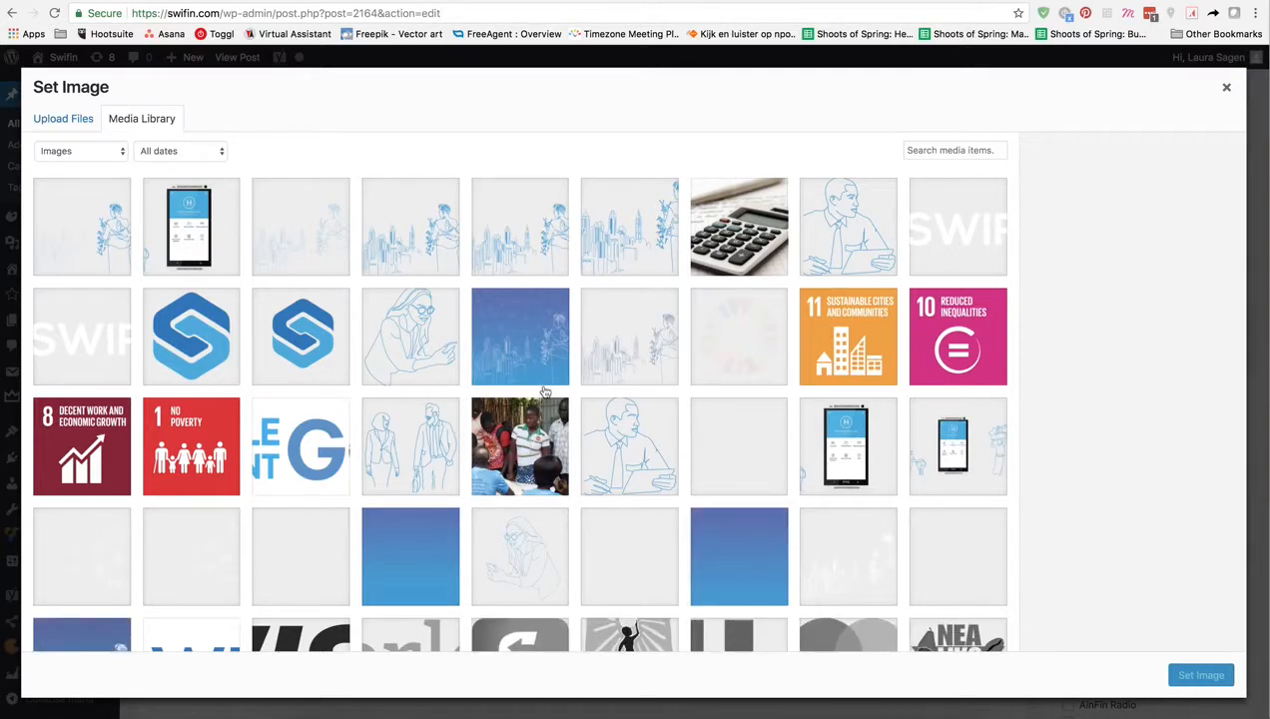
{"action": "scroll", "coordinate": [609, 434], "scroll_direction": "down", "scroll_amount": 1}
{"action": "scroll", "coordinate": [609, 435], "scroll_direction": "down", "scroll_amount": 8}
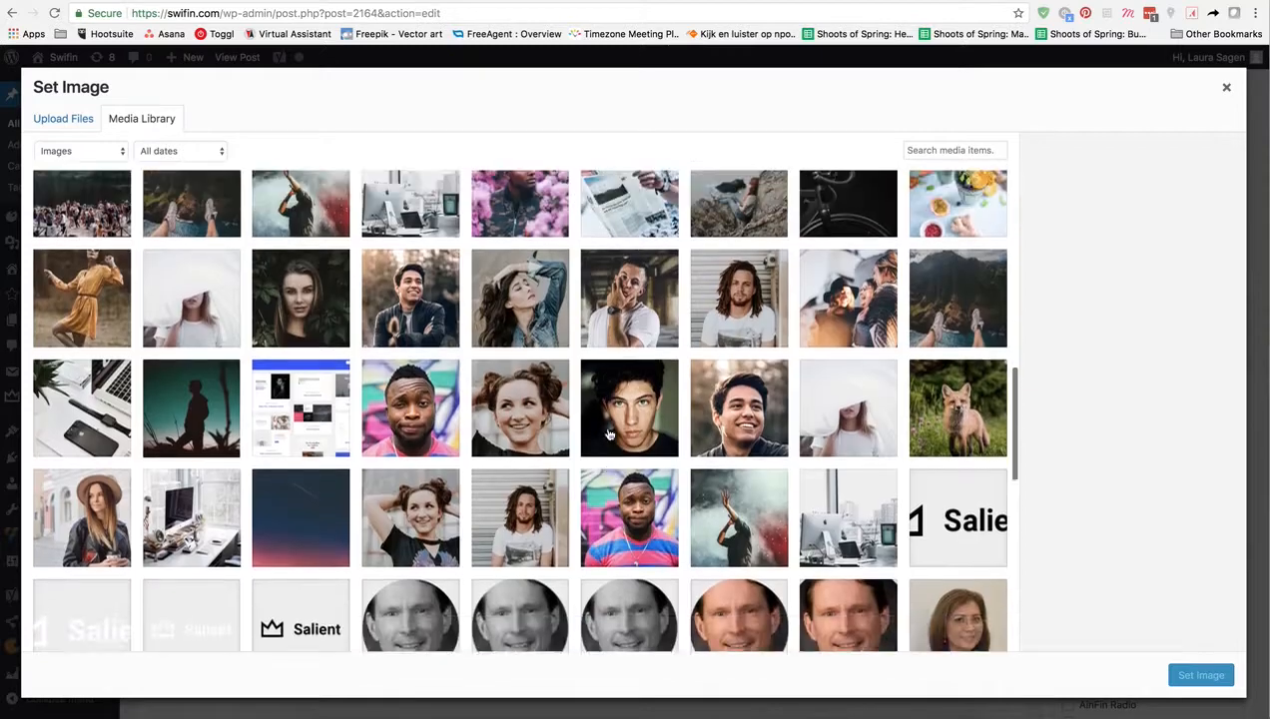
{"action": "scroll", "coordinate": [609, 434], "scroll_direction": "up", "scroll_amount": 8}
{"action": "left_click", "coordinate": [1226, 87]}
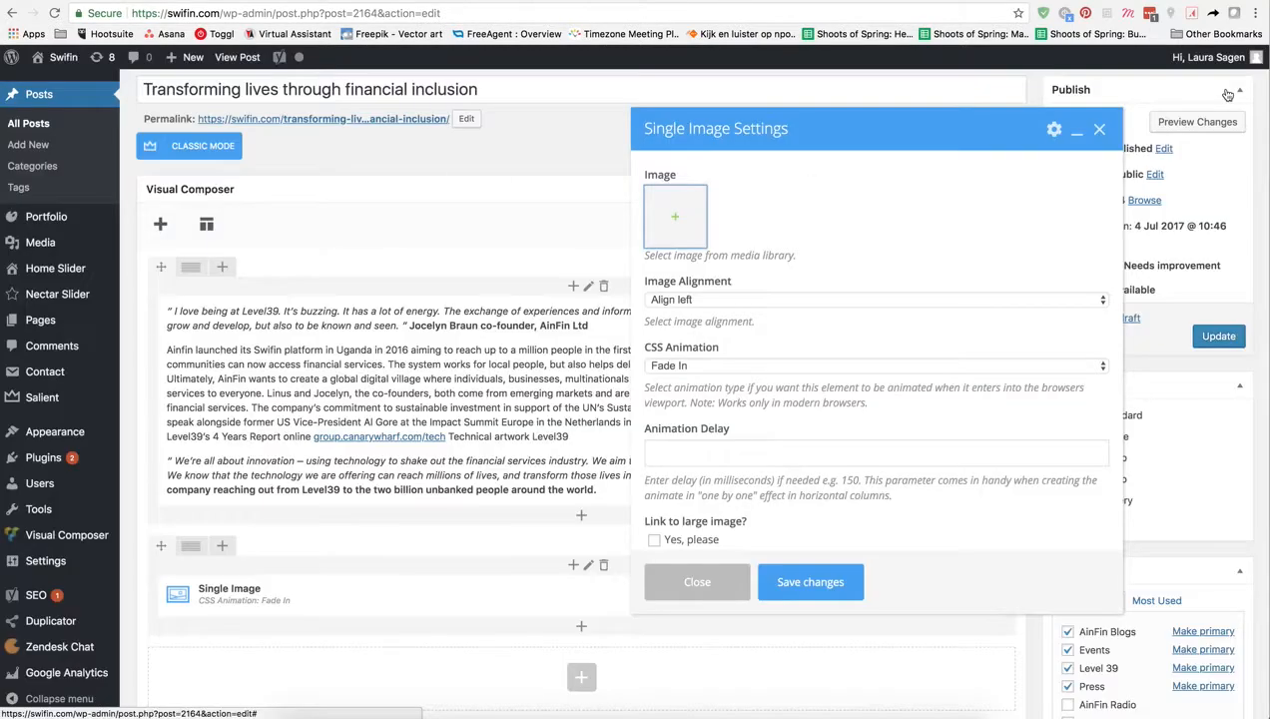
Close the Single Image settings and delete the row containing the image element
{"action": "left_click", "coordinate": [697, 581]}
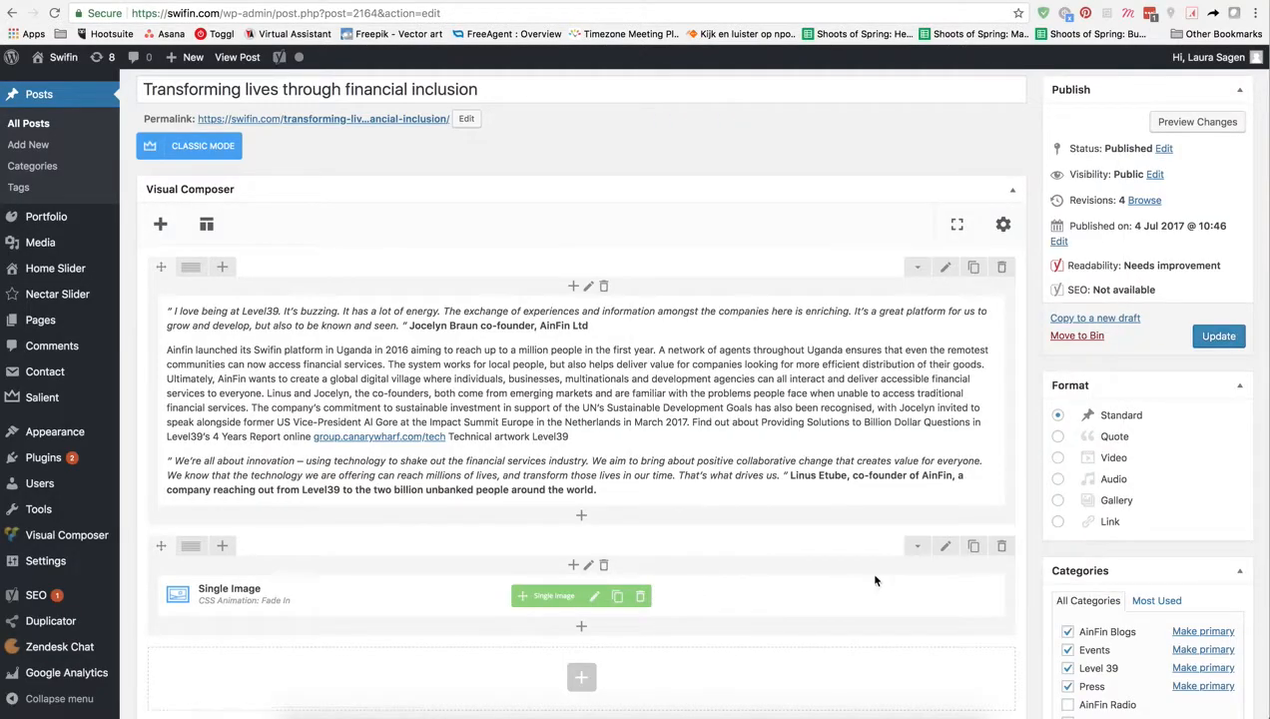
{"action": "left_click", "coordinate": [998, 548]}
{"action": "left_click", "coordinate": [775, 121]}
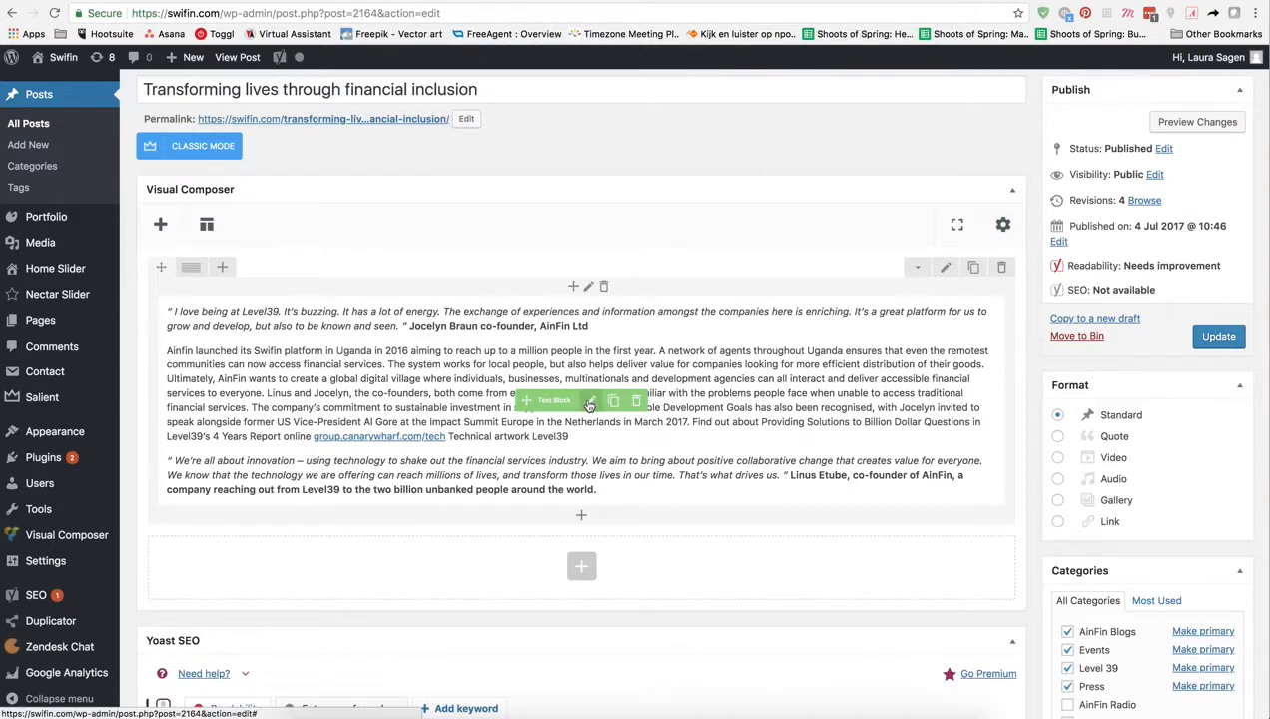
Review the text block's content in its settings, save the block and update the published post
{"action": "left_click", "coordinate": [589, 403]}
{"action": "scroll", "coordinate": [763, 366], "scroll_direction": "down", "scroll_amount": 5}
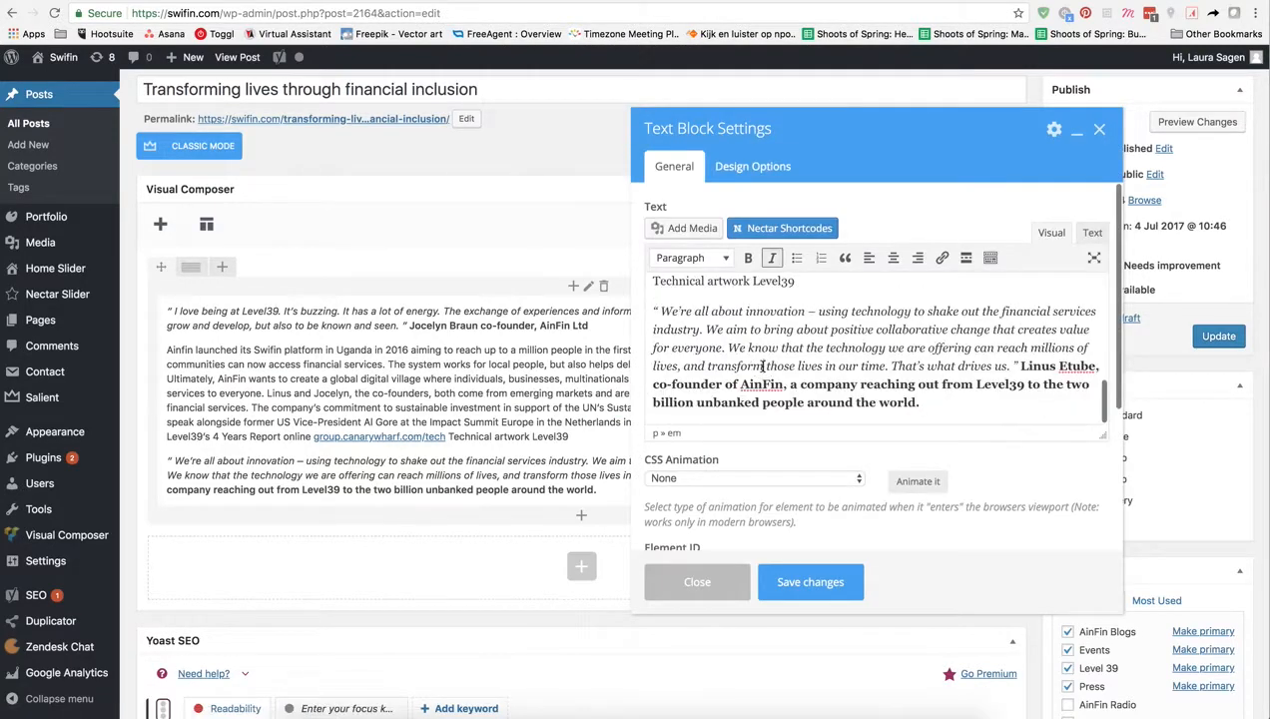
{"action": "scroll", "coordinate": [763, 366], "scroll_direction": "down", "scroll_amount": 3}
{"action": "scroll", "coordinate": [757, 363], "scroll_direction": "up", "scroll_amount": 3}
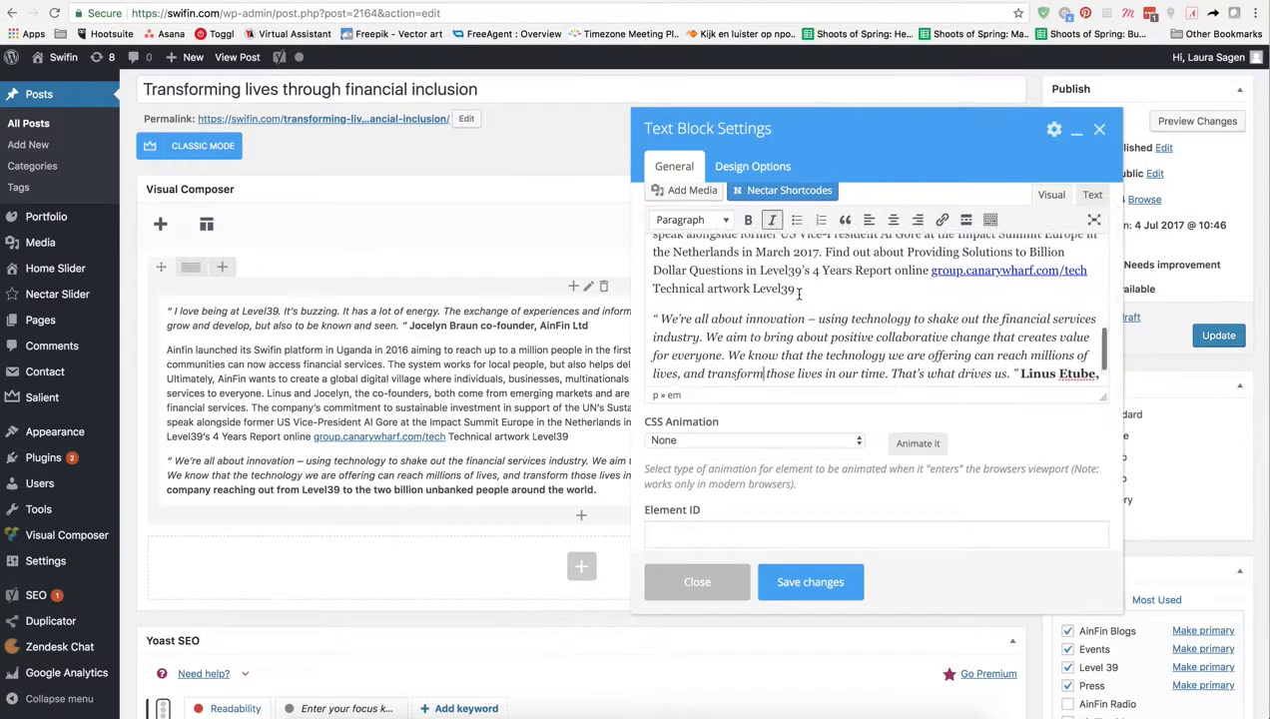
{"action": "scroll", "coordinate": [799, 292], "scroll_direction": "up", "scroll_amount": 10}
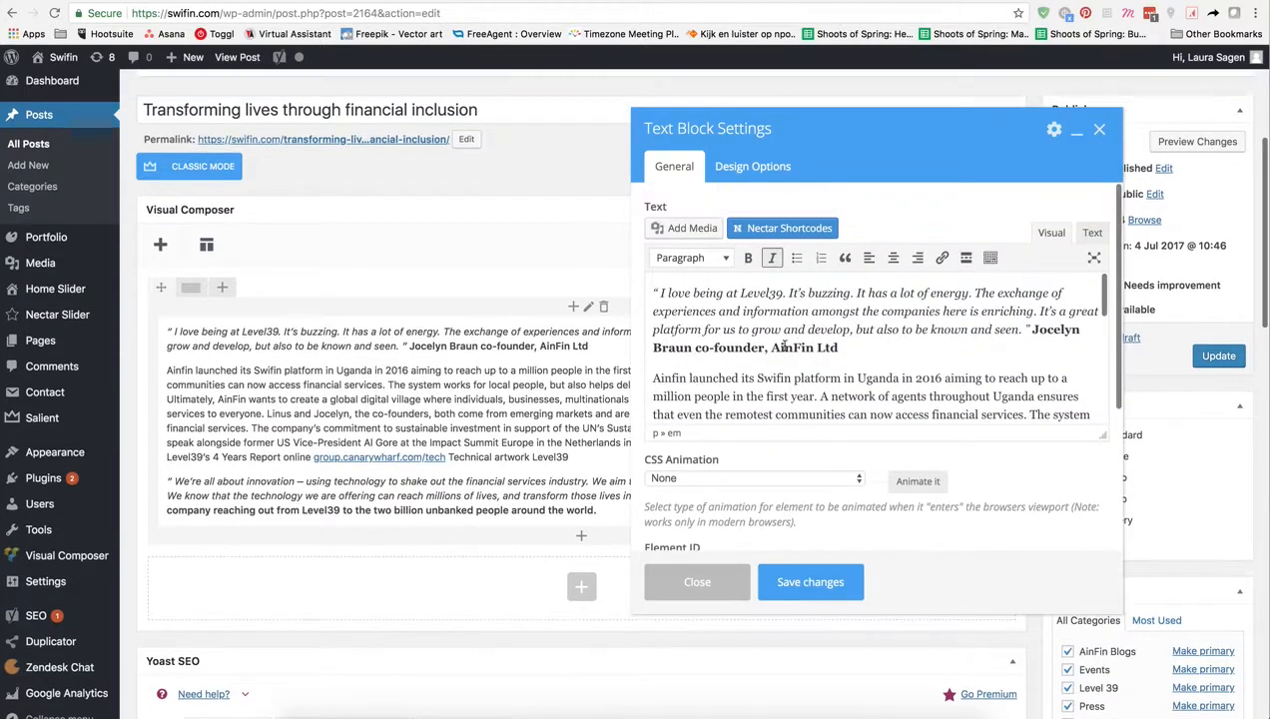
{"action": "left_click", "coordinate": [799, 588]}
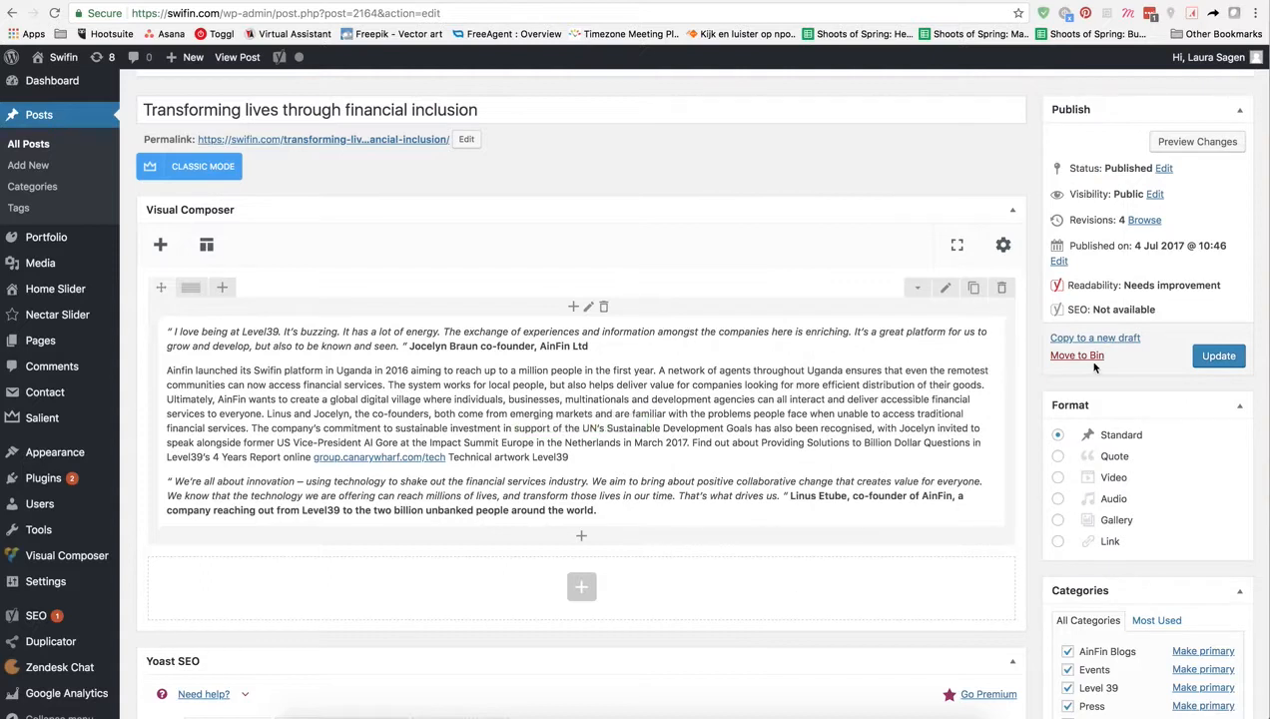
{"action": "left_click", "coordinate": [1217, 360]}
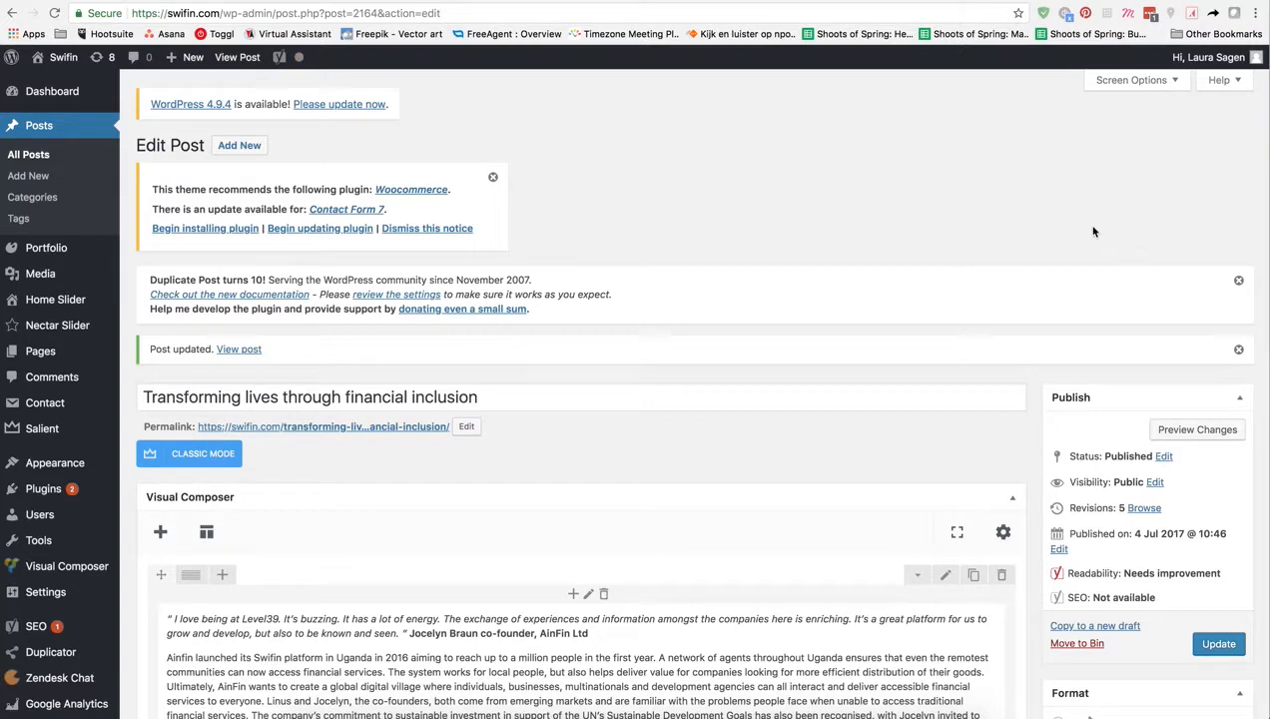
Open the list of all posts and look through its first page
{"action": "left_click", "coordinate": [41, 127]}
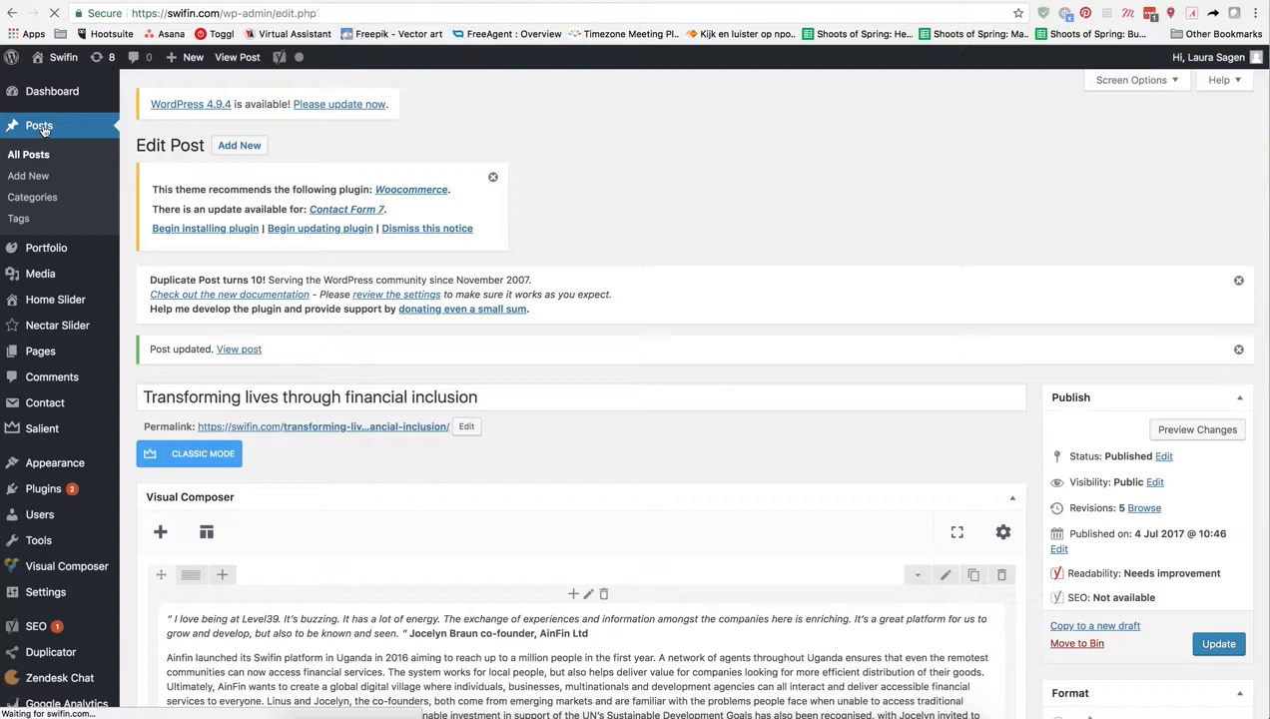
{"action": "scroll", "coordinate": [339, 436], "scroll_direction": "down", "scroll_amount": 3}
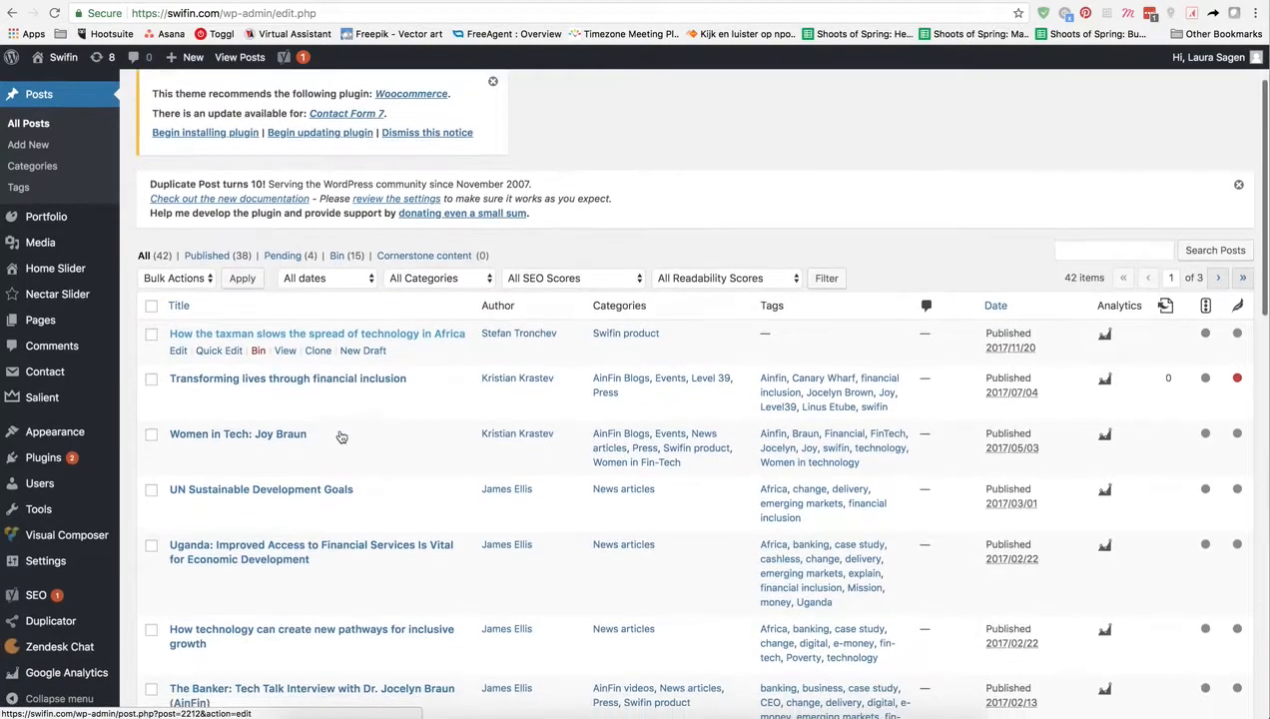
{"action": "scroll", "coordinate": [339, 436], "scroll_direction": "down", "scroll_amount": 10}
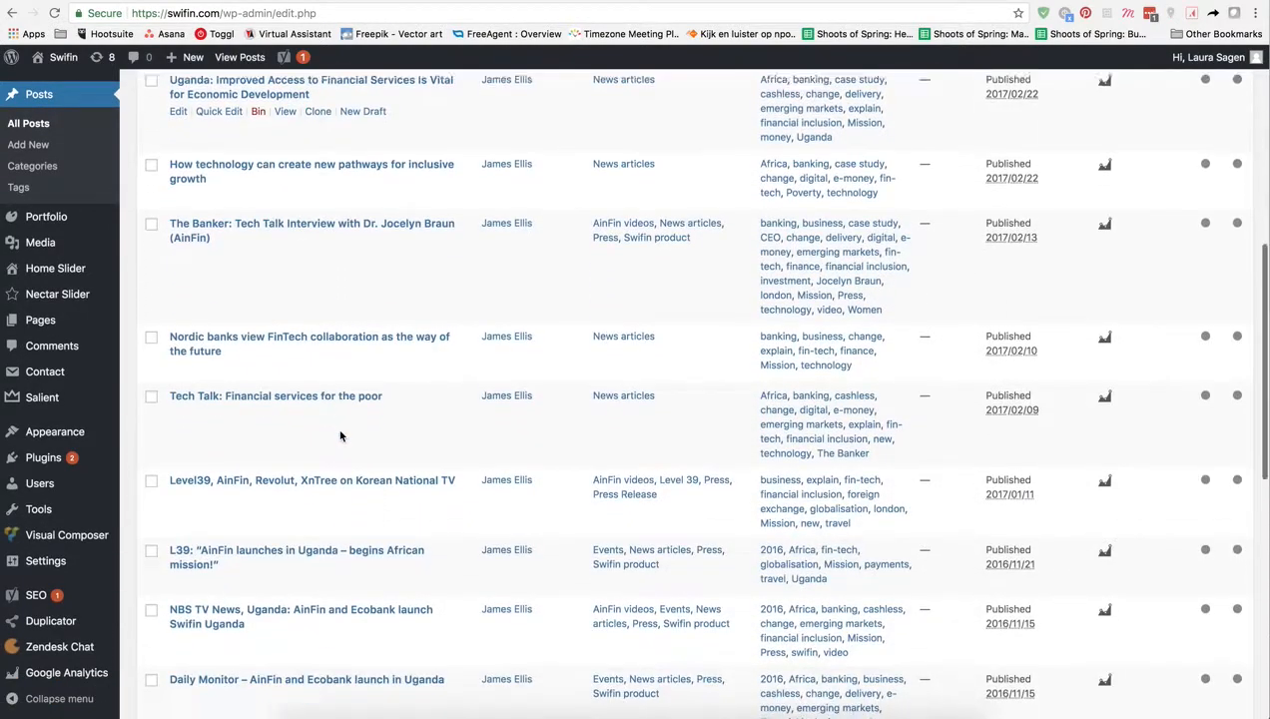
{"action": "scroll", "coordinate": [339, 437], "scroll_direction": "down", "scroll_amount": 8}
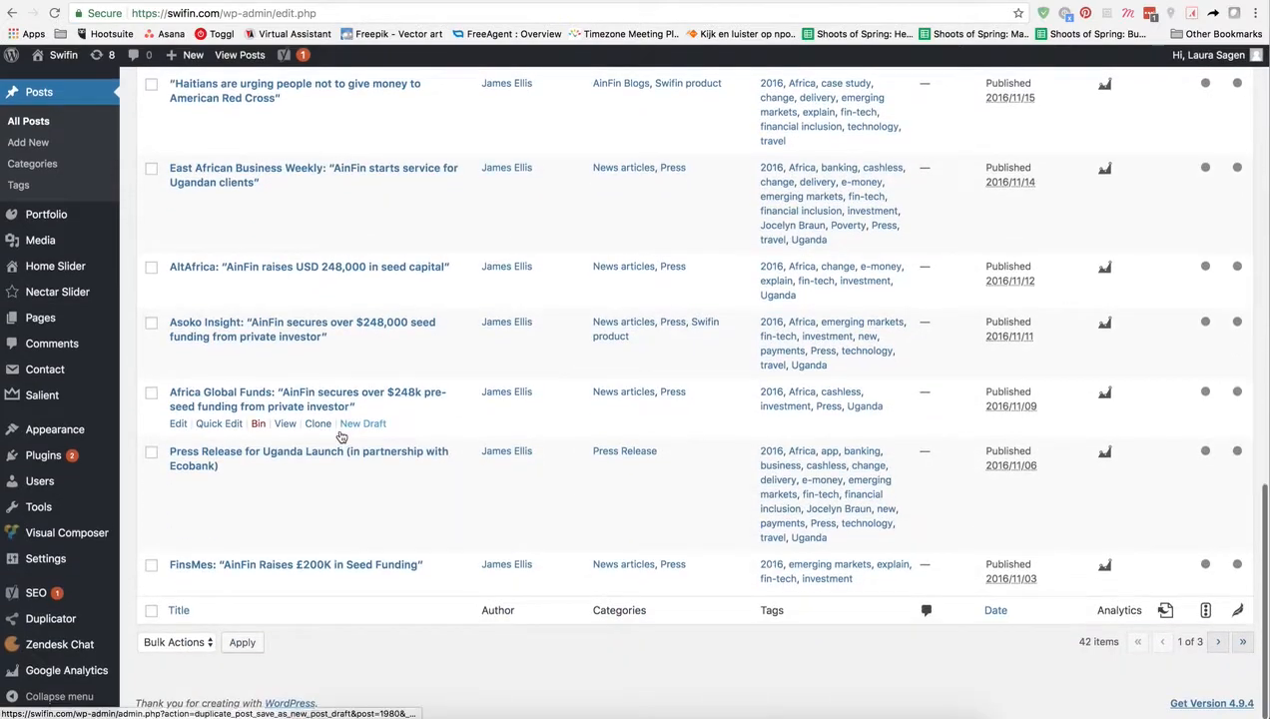
{"action": "scroll", "coordinate": [340, 436], "scroll_direction": "up", "scroll_amount": 20}
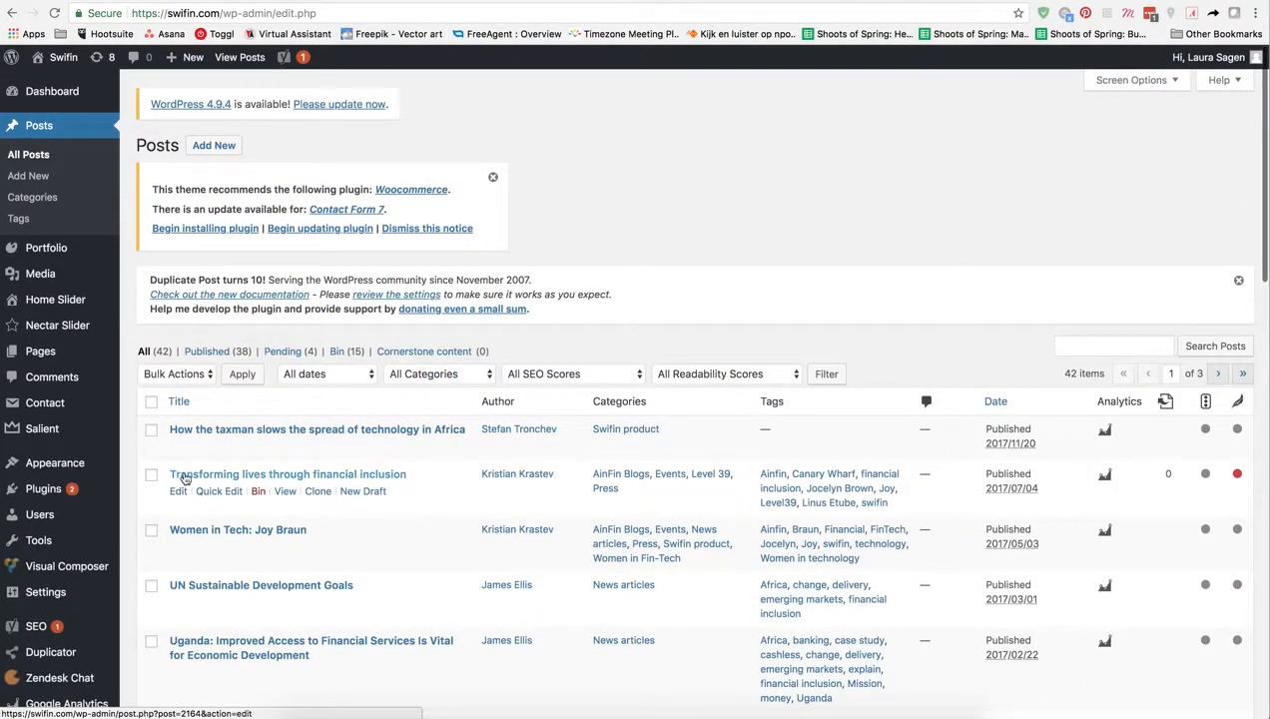
Reopen "Transforming lives through financial inclusion" in the editor and view its content layout
{"action": "left_click", "coordinate": [191, 479]}
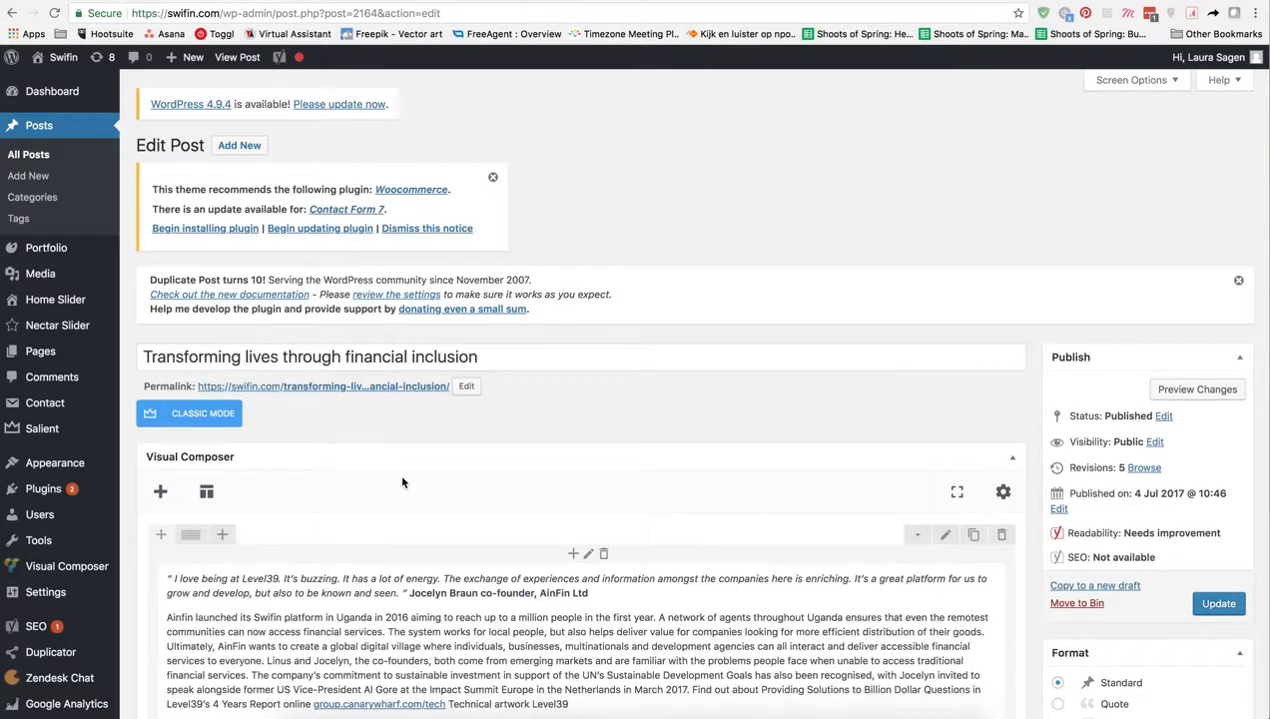
{"action": "scroll", "coordinate": [399, 474], "scroll_direction": "down", "scroll_amount": 3}
{"action": "scroll", "coordinate": [403, 481], "scroll_direction": "down", "scroll_amount": 1}
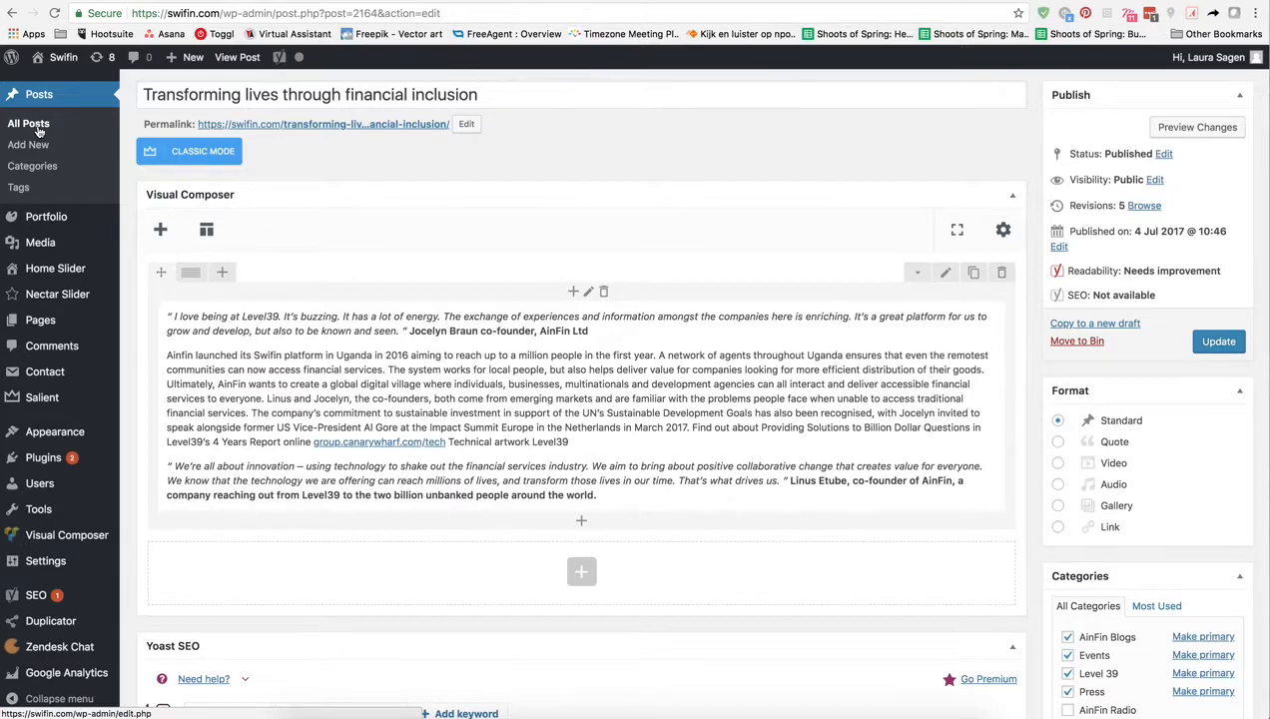
Clone "Transforming lives through financial inclusion" from the list of all posts and open the draft copy for editing
{"action": "left_click", "coordinate": [38, 129]}
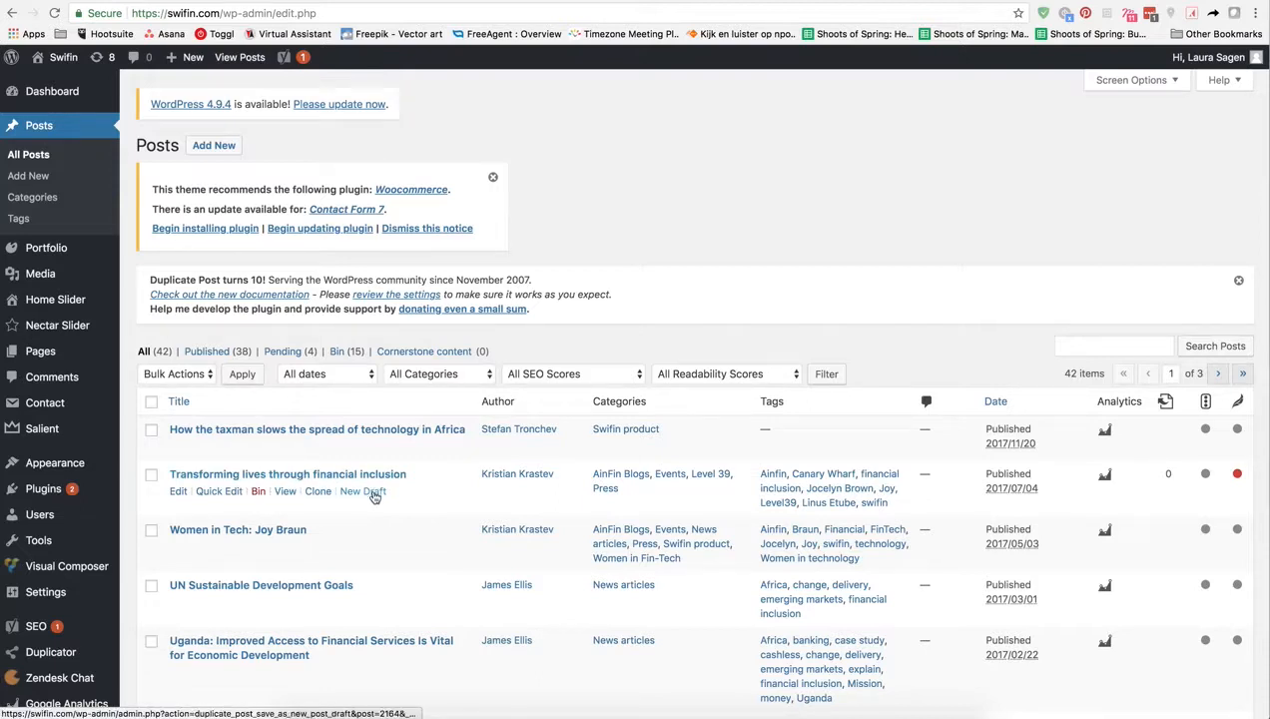
{"action": "left_click", "coordinate": [320, 492]}
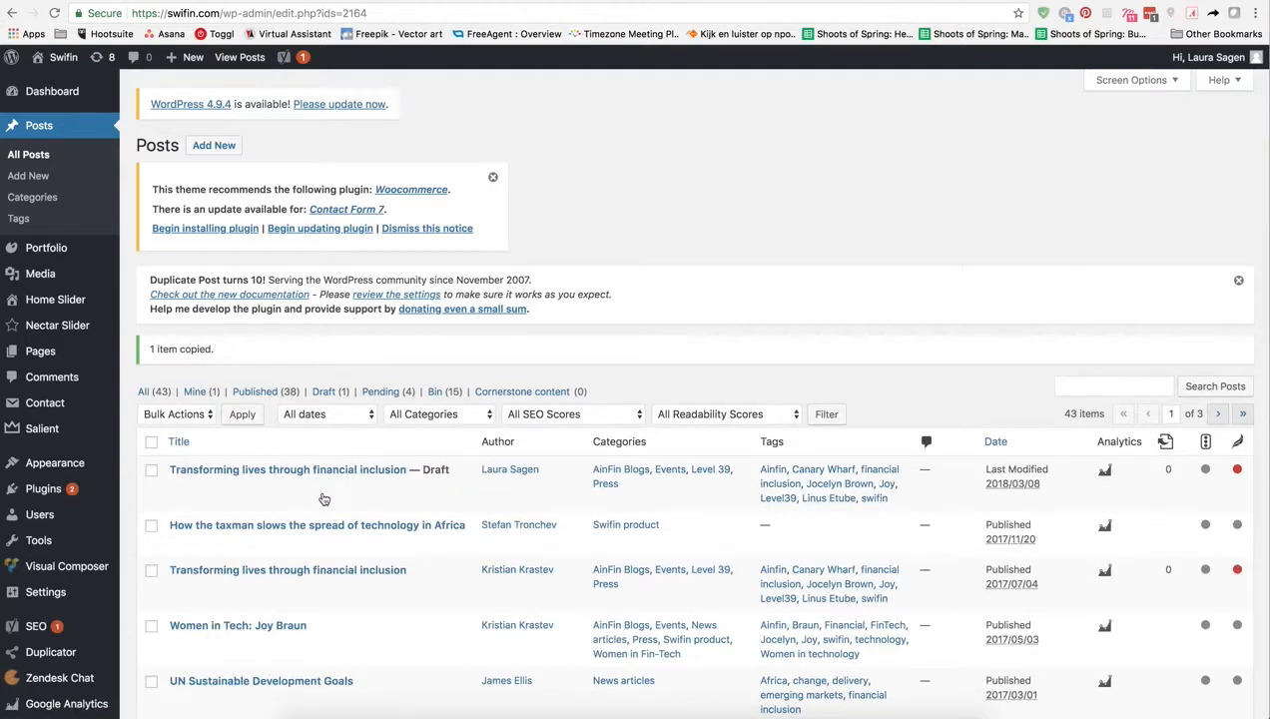
{"action": "scroll", "coordinate": [323, 498], "scroll_direction": "down", "scroll_amount": 1}
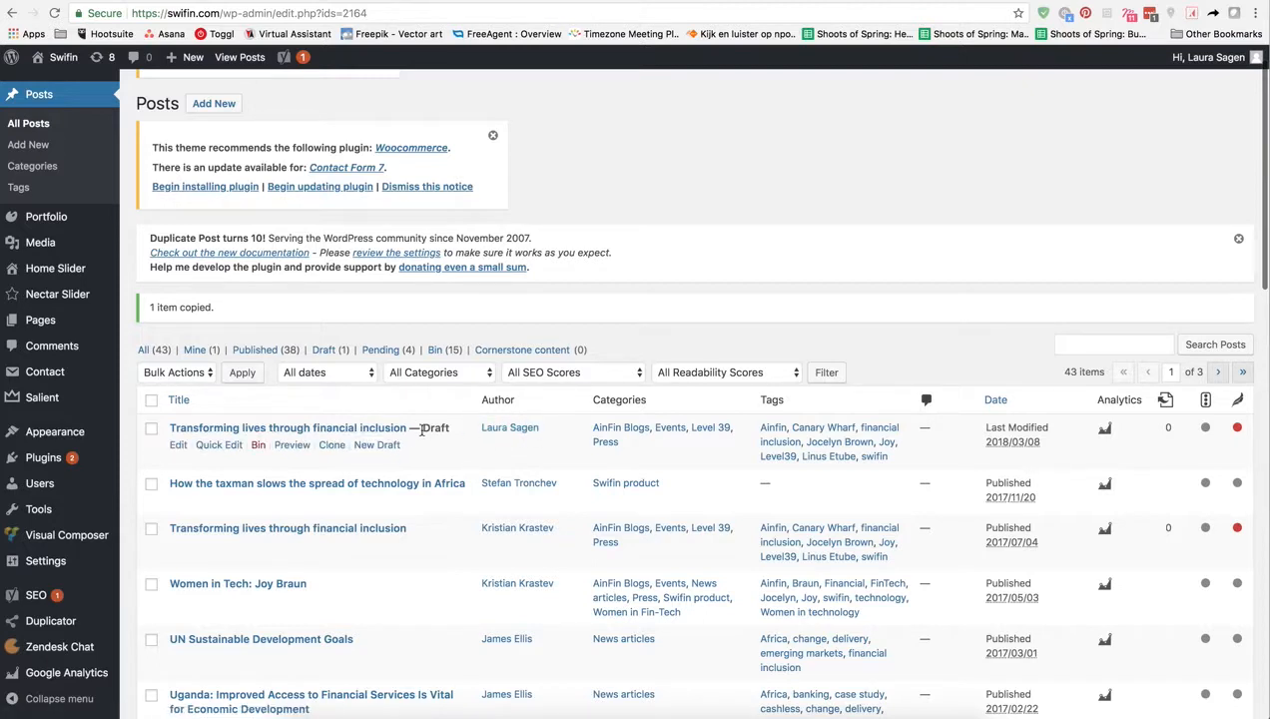
{"action": "left_click", "coordinate": [176, 447]}
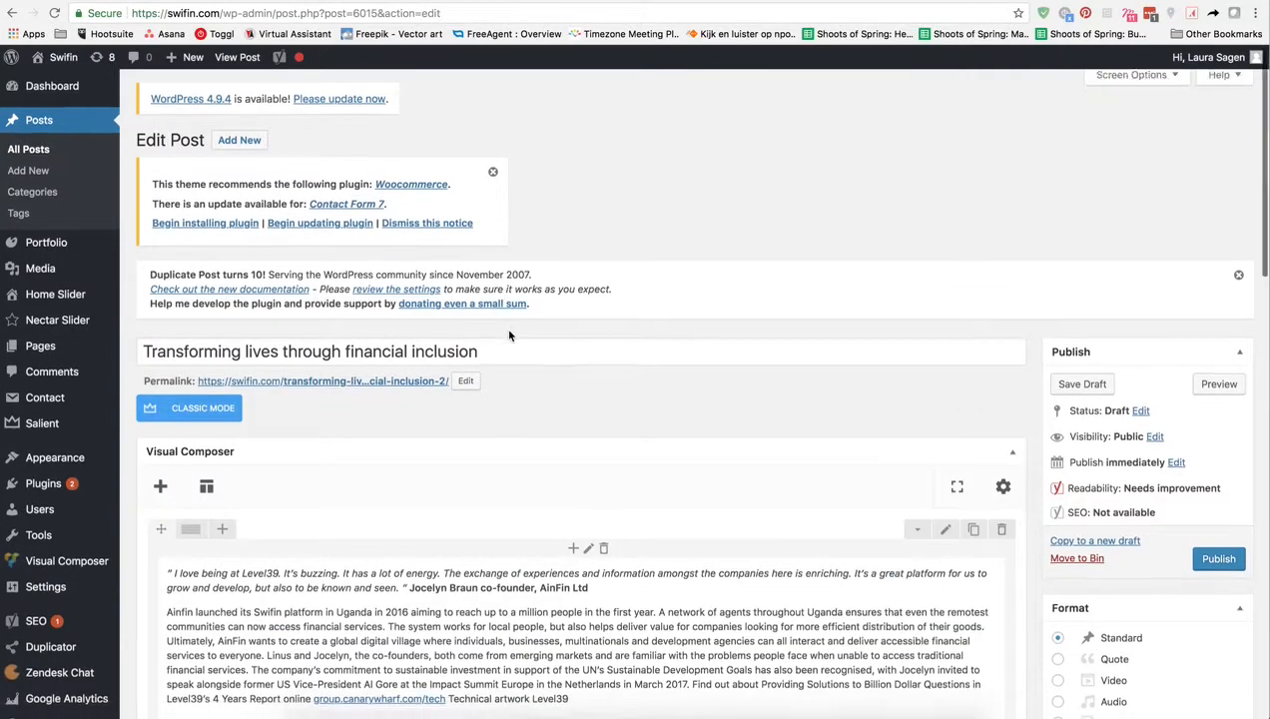
Replace the draft copy's title with "Test post"
{"action": "scroll", "coordinate": [505, 326], "scroll_direction": "down", "scroll_amount": 1}
{"action": "left_click", "coordinate": [517, 290]}
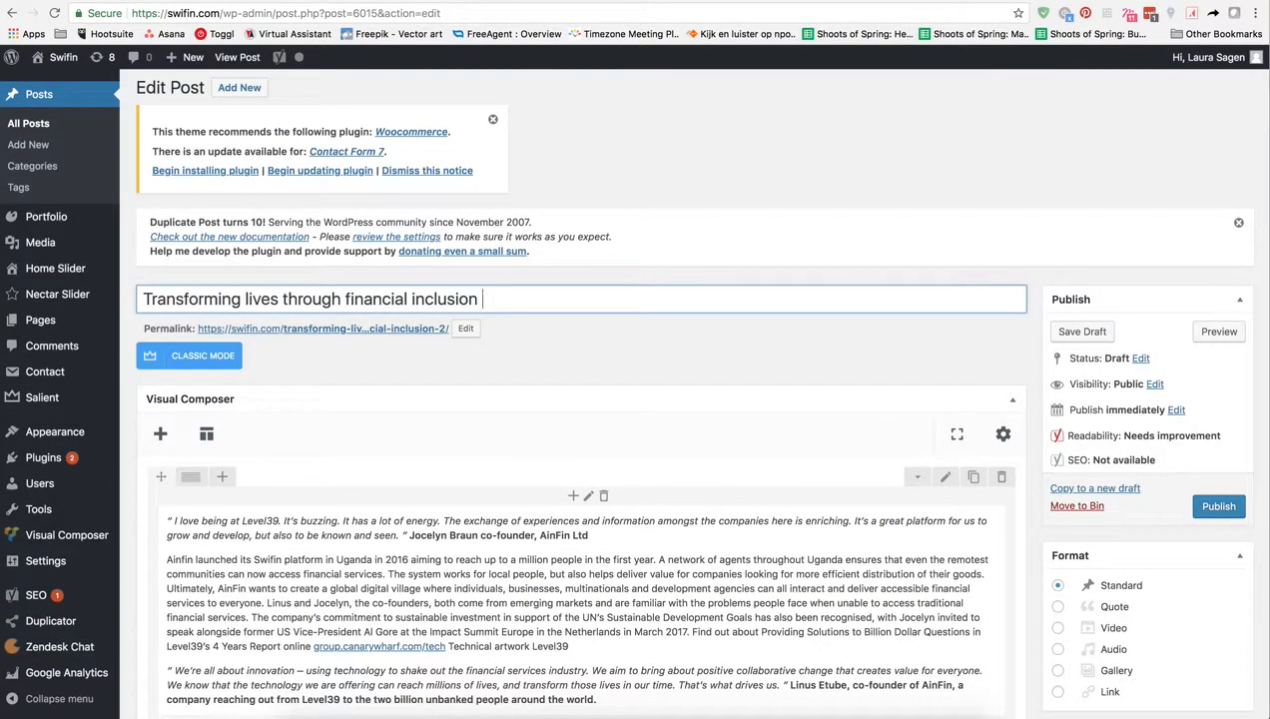
{"action": "type", "text": "test post"}
{"action": "key", "text": "super+a"}
{"action": "type", "text": "Test post"}
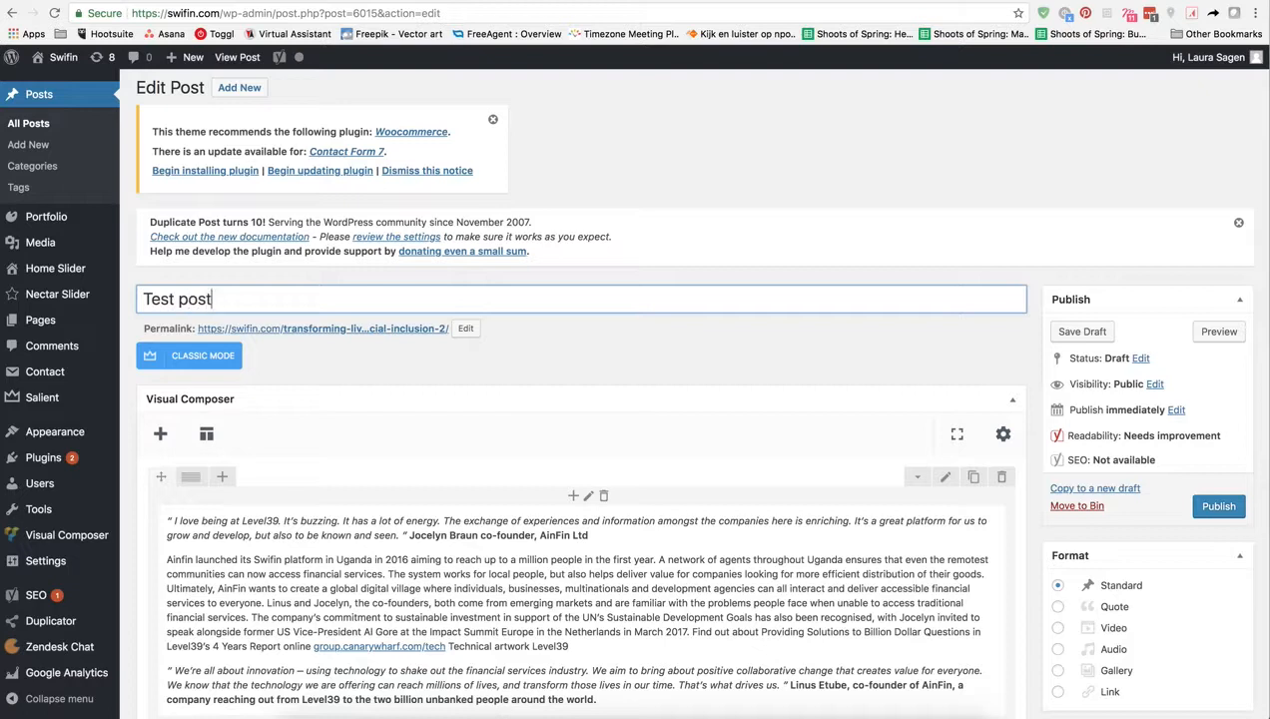
Change the draft's permalink slug to "test-post"
{"action": "left_click", "coordinate": [465, 329]}
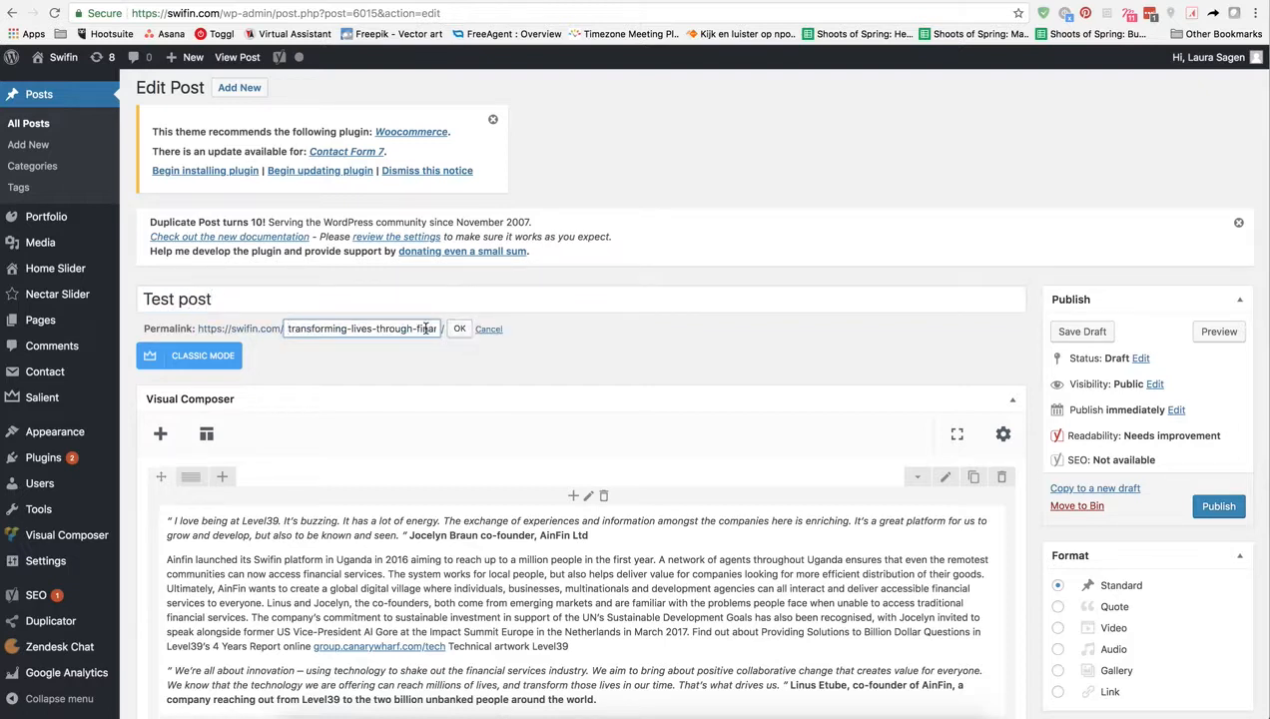
{"action": "key", "text": "super+a"}
{"action": "type", "text": "tes"}
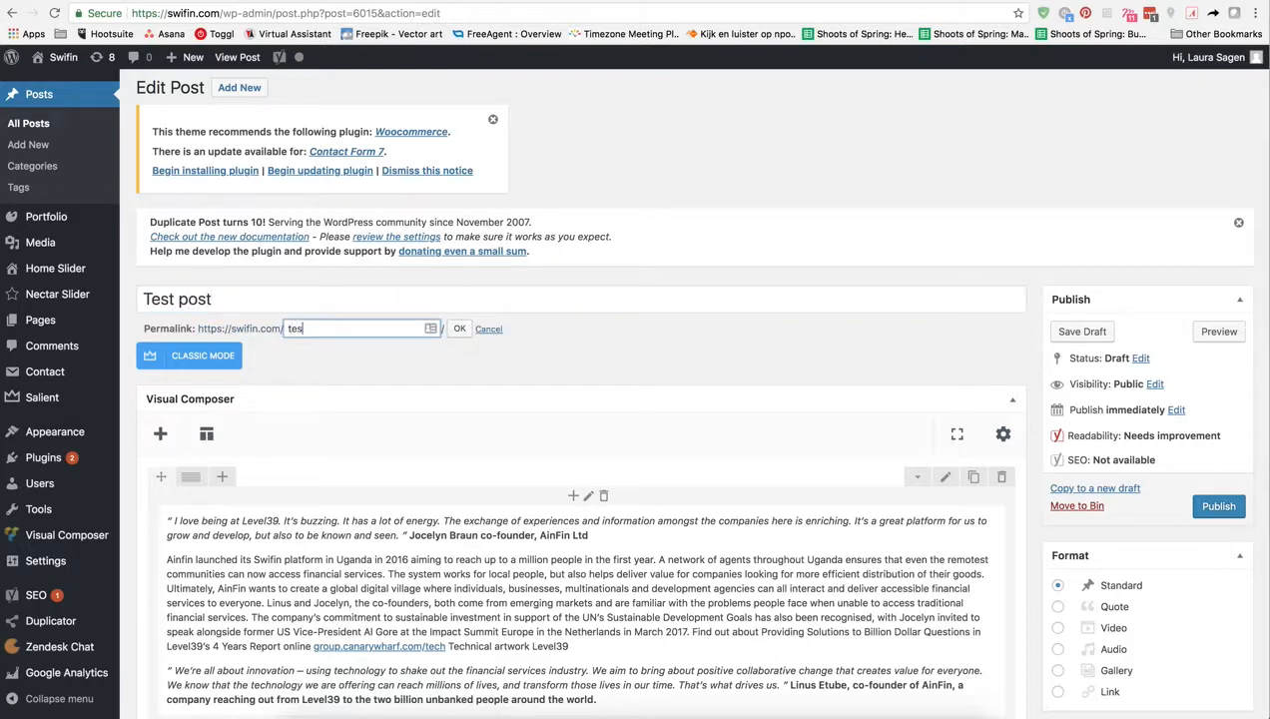
{"action": "left_click", "coordinate": [460, 329]}
Look through the draft's content, format options, full category list and tags
{"action": "scroll", "coordinate": [413, 354], "scroll_direction": "down", "scroll_amount": 1}
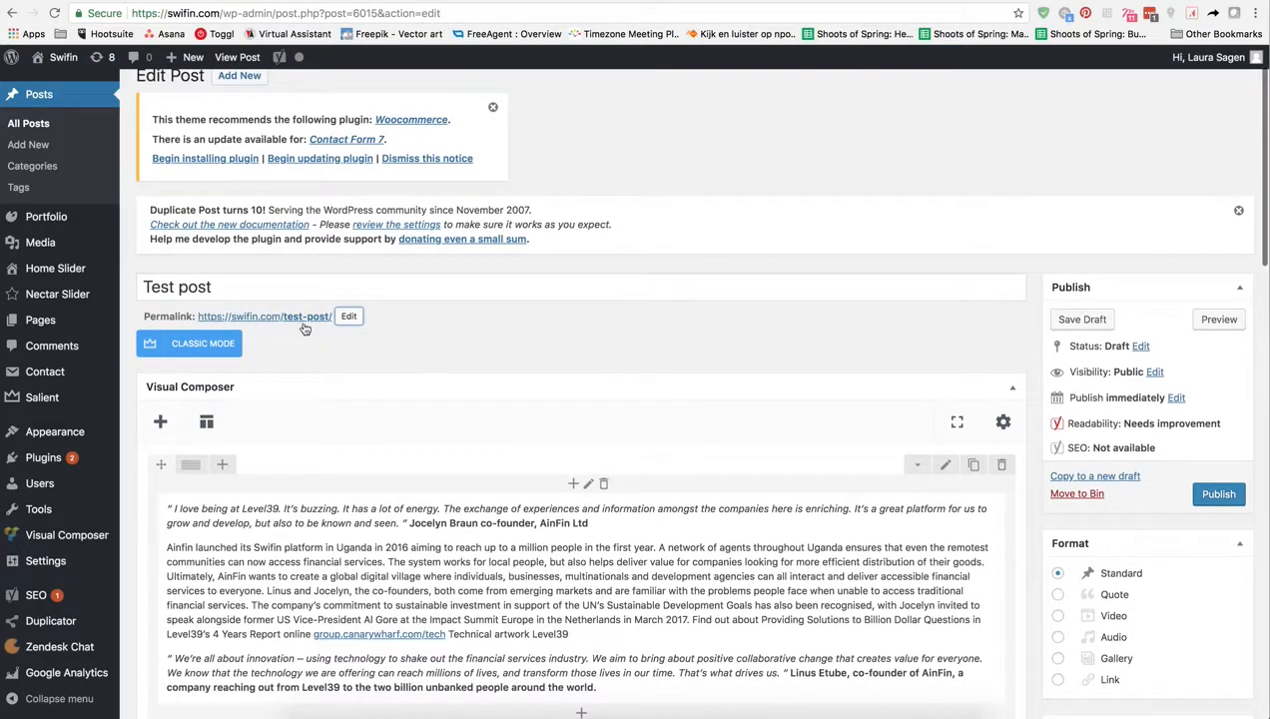
{"action": "scroll", "coordinate": [356, 361], "scroll_direction": "down", "scroll_amount": 2}
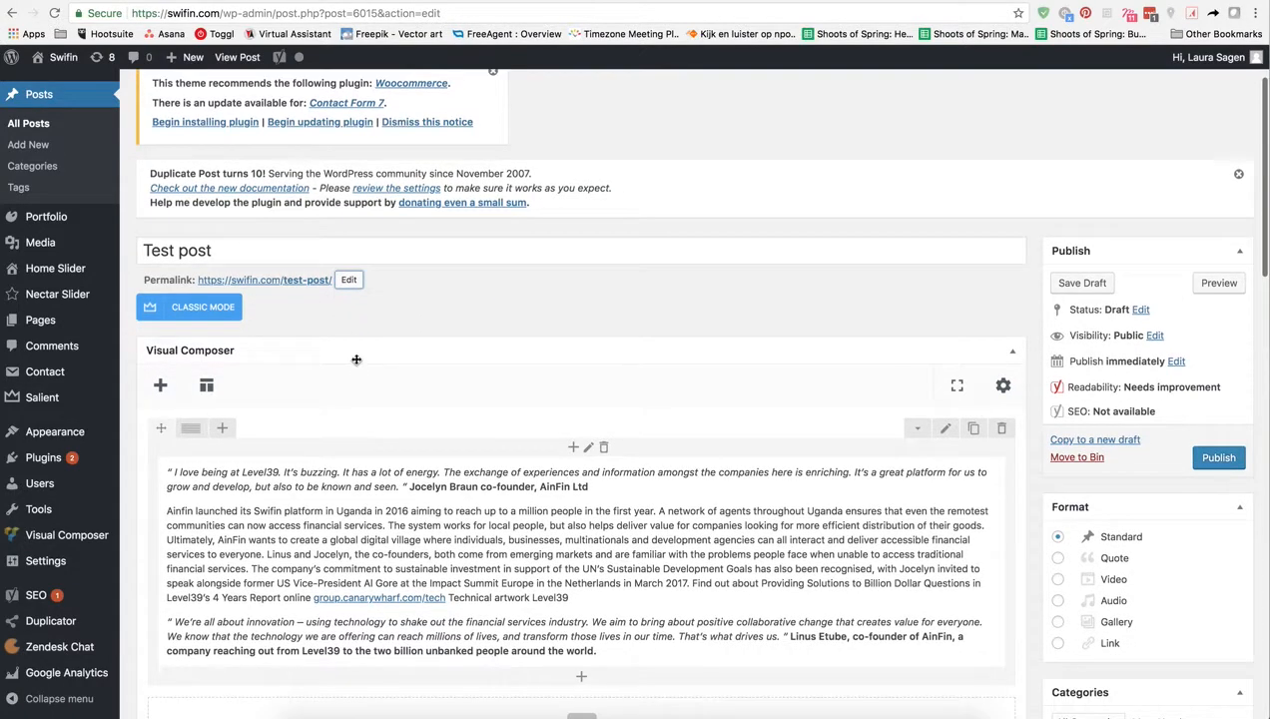
{"action": "scroll", "coordinate": [350, 357], "scroll_direction": "down", "scroll_amount": 2}
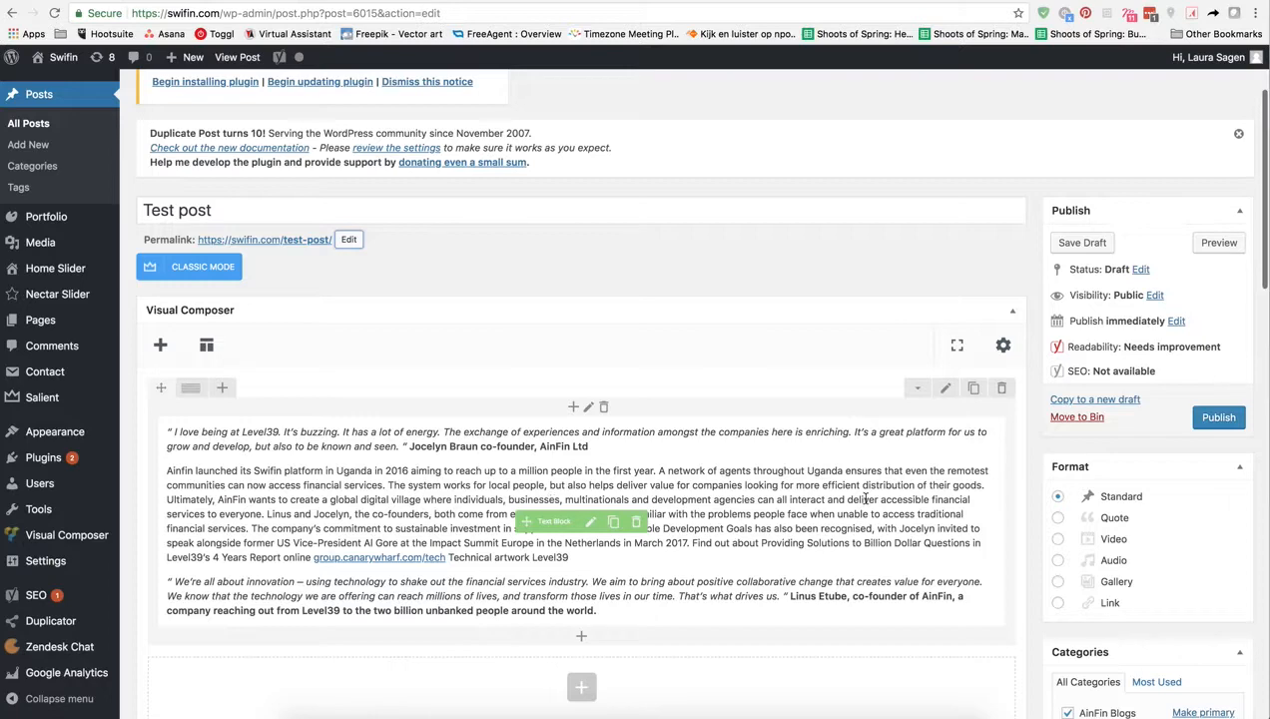
{"action": "scroll", "coordinate": [865, 499], "scroll_direction": "down", "scroll_amount": 5}
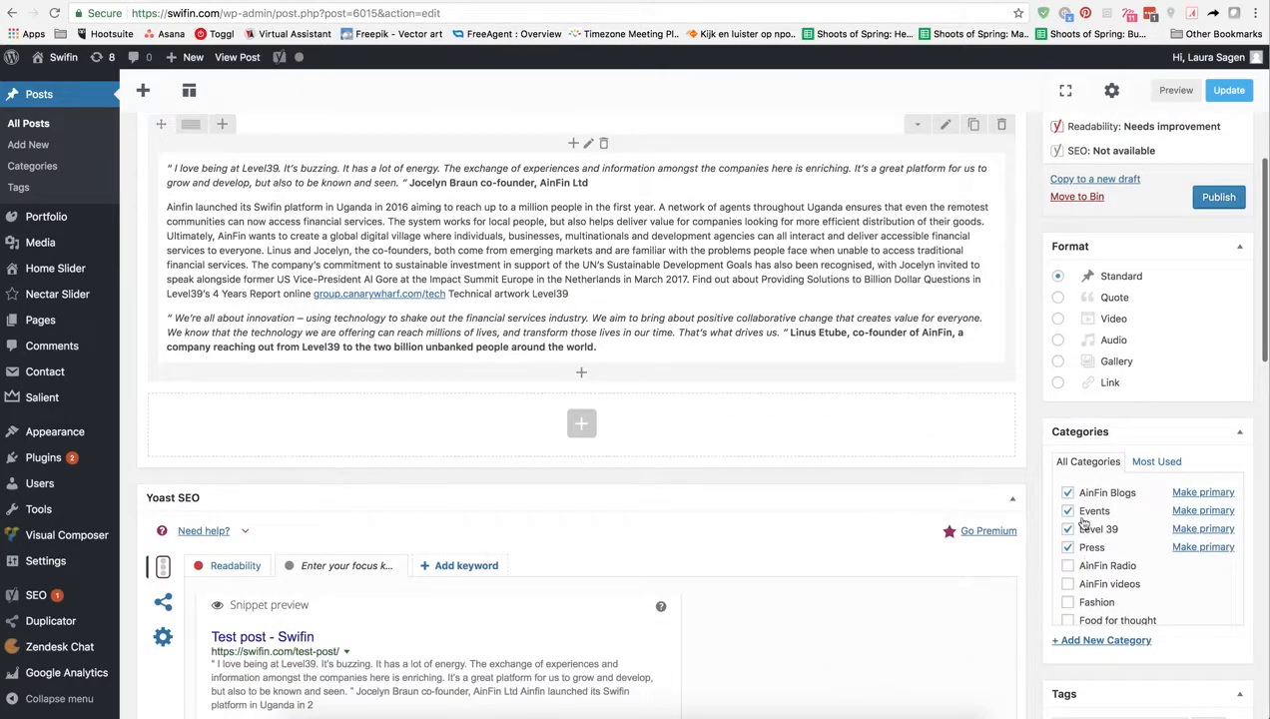
{"action": "scroll", "coordinate": [1084, 511], "scroll_direction": "down", "scroll_amount": 6}
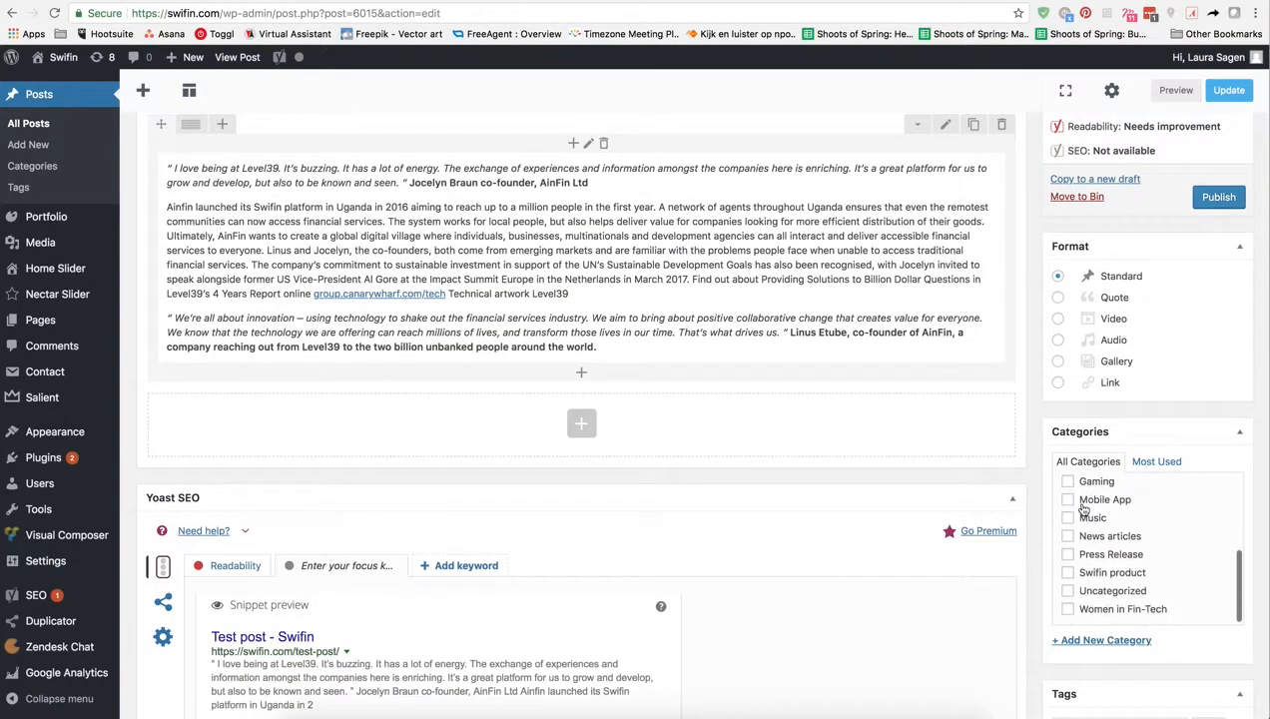
{"action": "scroll", "coordinate": [1085, 510], "scroll_direction": "up", "scroll_amount": 6}
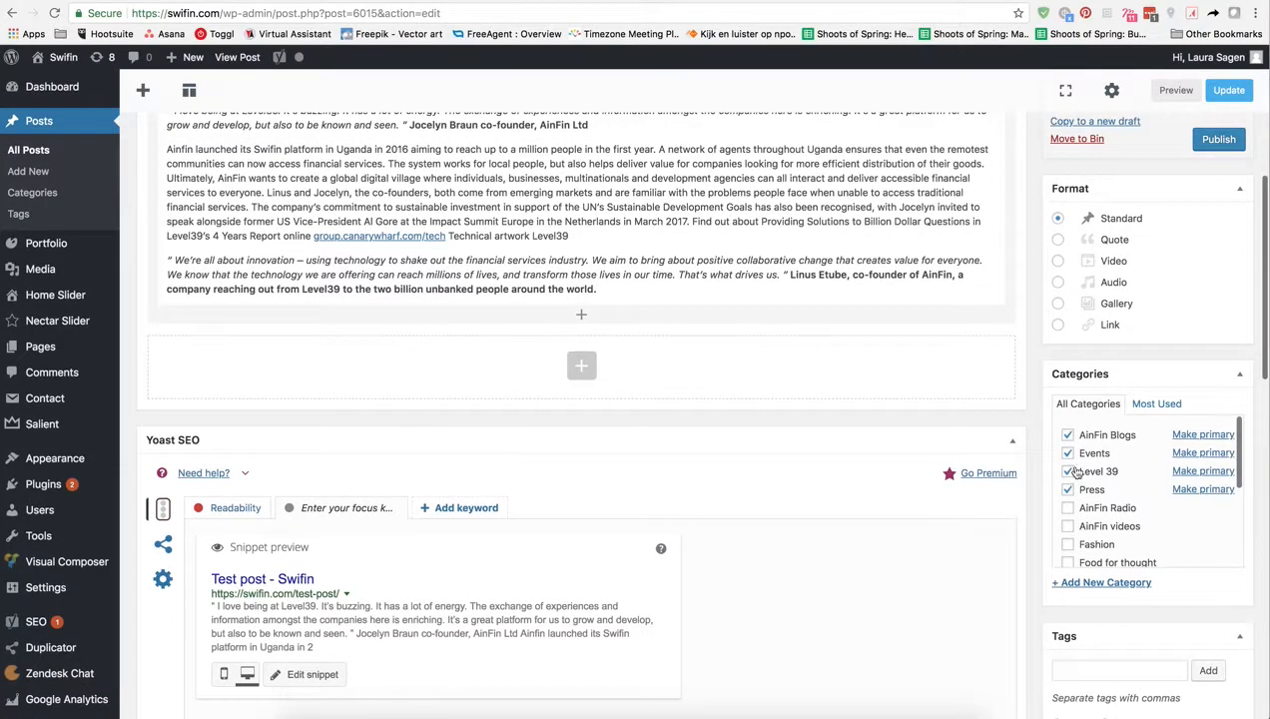
{"action": "left_click", "coordinate": [1067, 453]}
{"action": "scroll", "coordinate": [1036, 432], "scroll_direction": "down", "scroll_amount": 5}
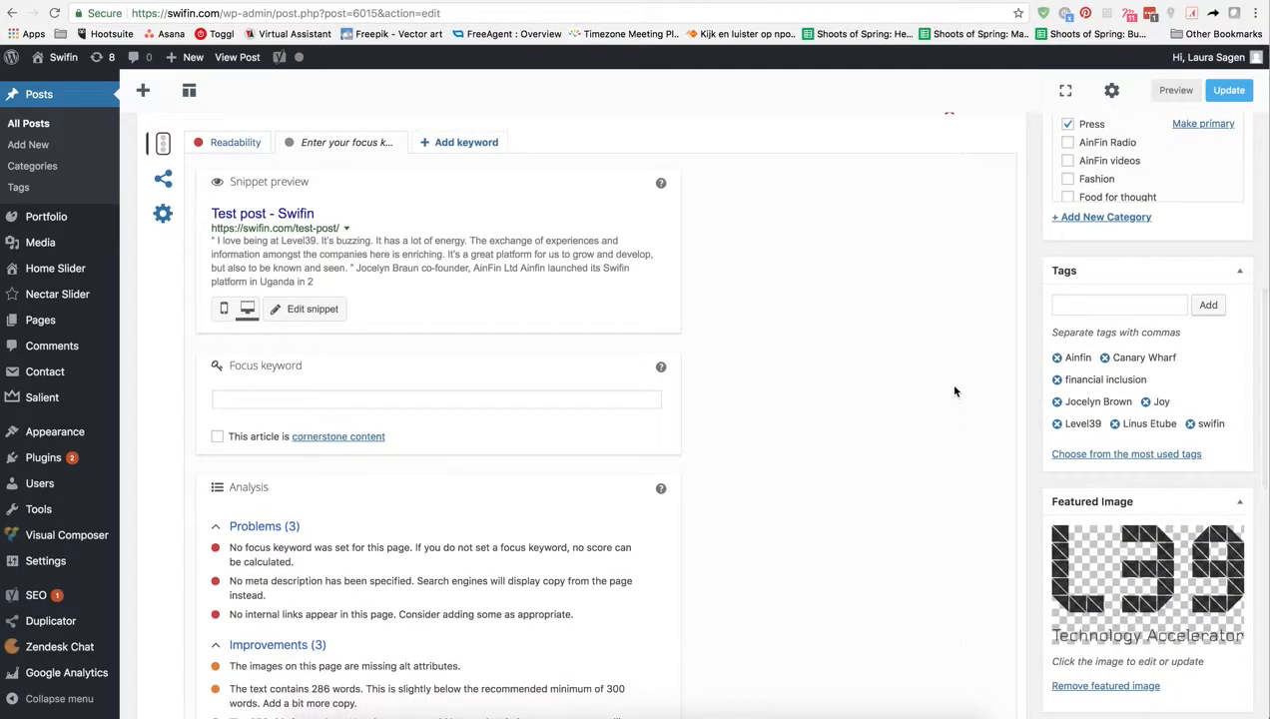
Open the media library for the featured image and close it without choosing another image
{"action": "scroll", "coordinate": [974, 393], "scroll_direction": "down", "scroll_amount": 2}
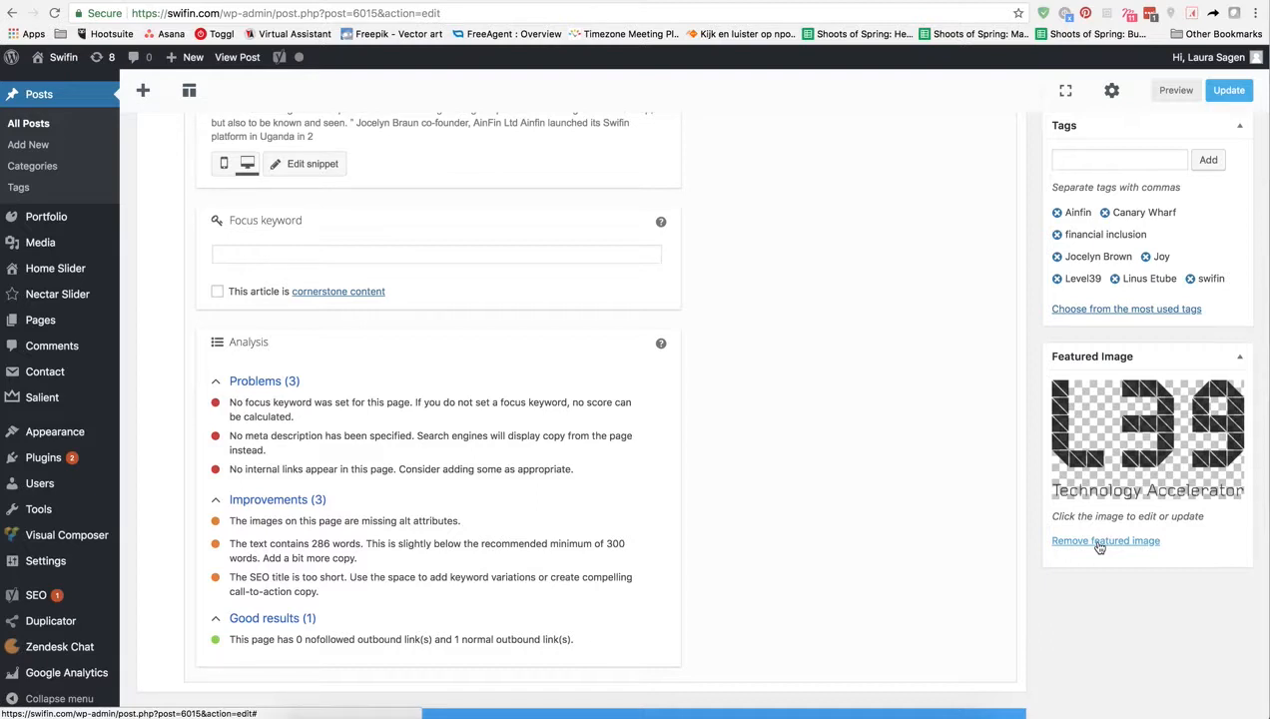
{"action": "left_click", "coordinate": [1112, 423]}
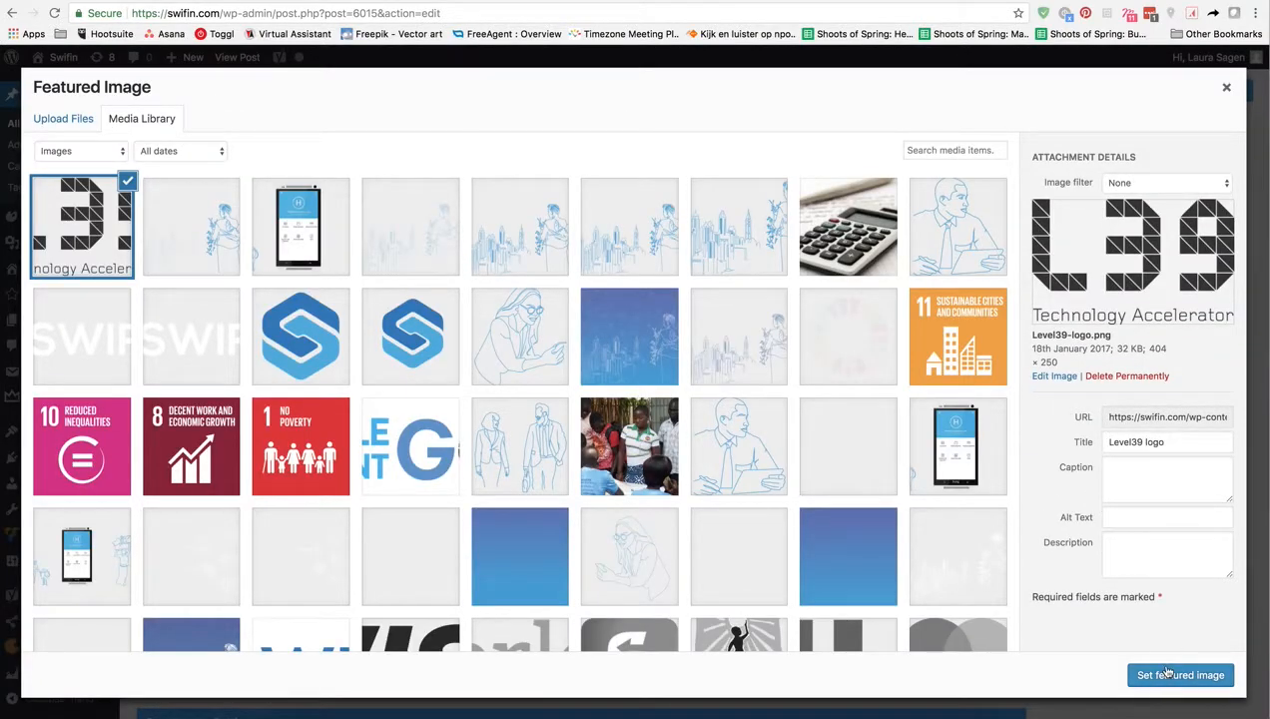
{"action": "left_click", "coordinate": [1226, 88]}
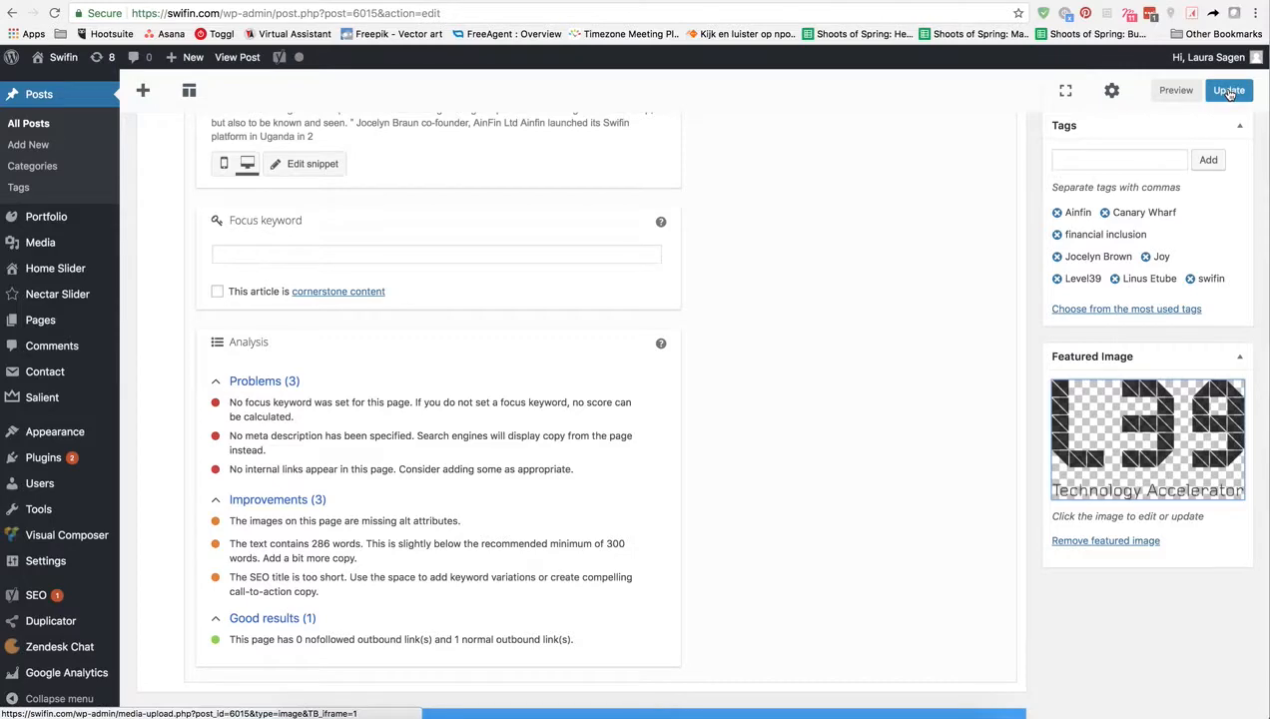
Open the text block's settings, view its text in the editor and close them without saving
{"action": "scroll", "coordinate": [849, 260], "scroll_direction": "up", "scroll_amount": 10}
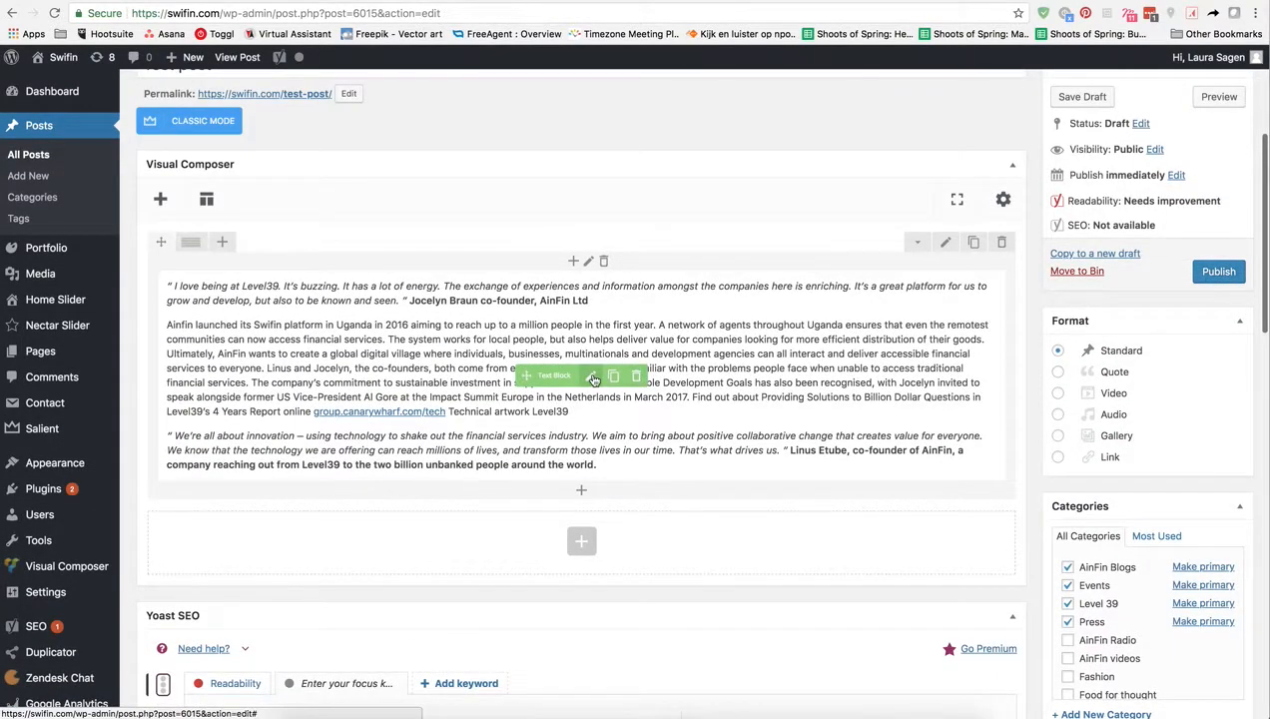
{"action": "left_click", "coordinate": [591, 377]}
{"action": "scroll", "coordinate": [786, 399], "scroll_direction": "down", "scroll_amount": 5}
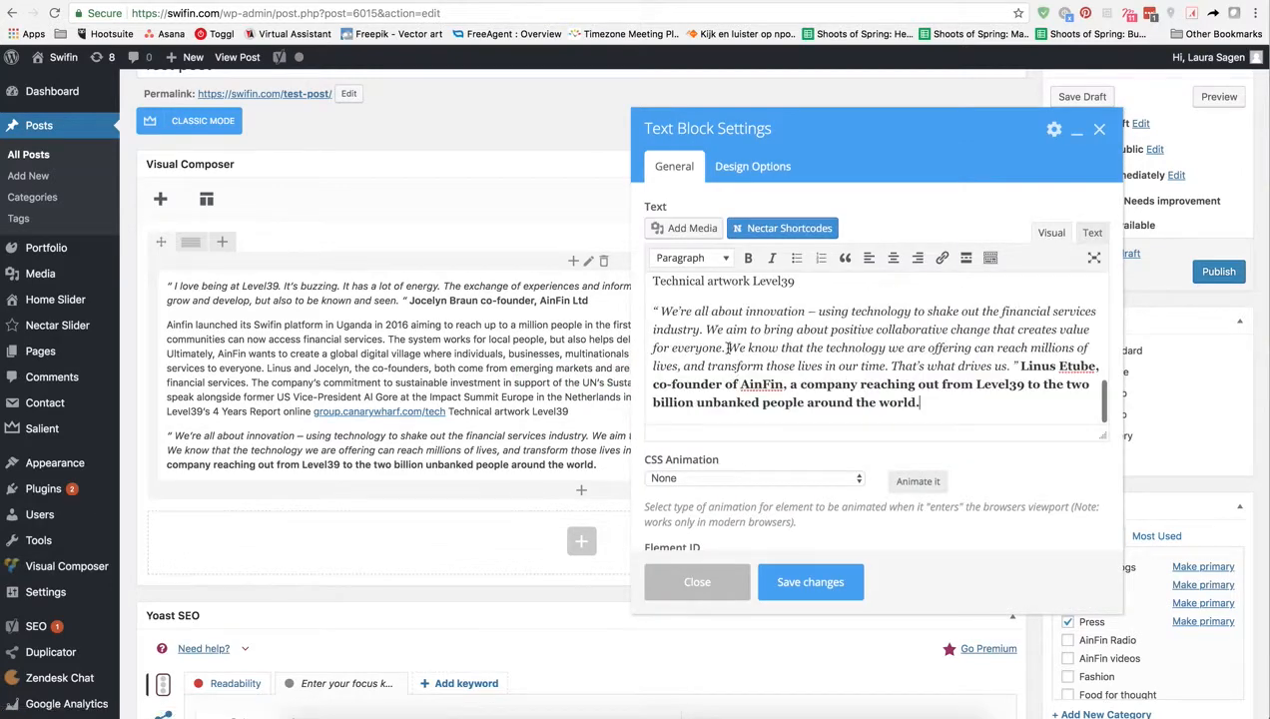
{"action": "left_click", "coordinate": [709, 582]}
Search the elements that can be added below the text for "image" and close the list without adding one
{"action": "left_click", "coordinate": [581, 540]}
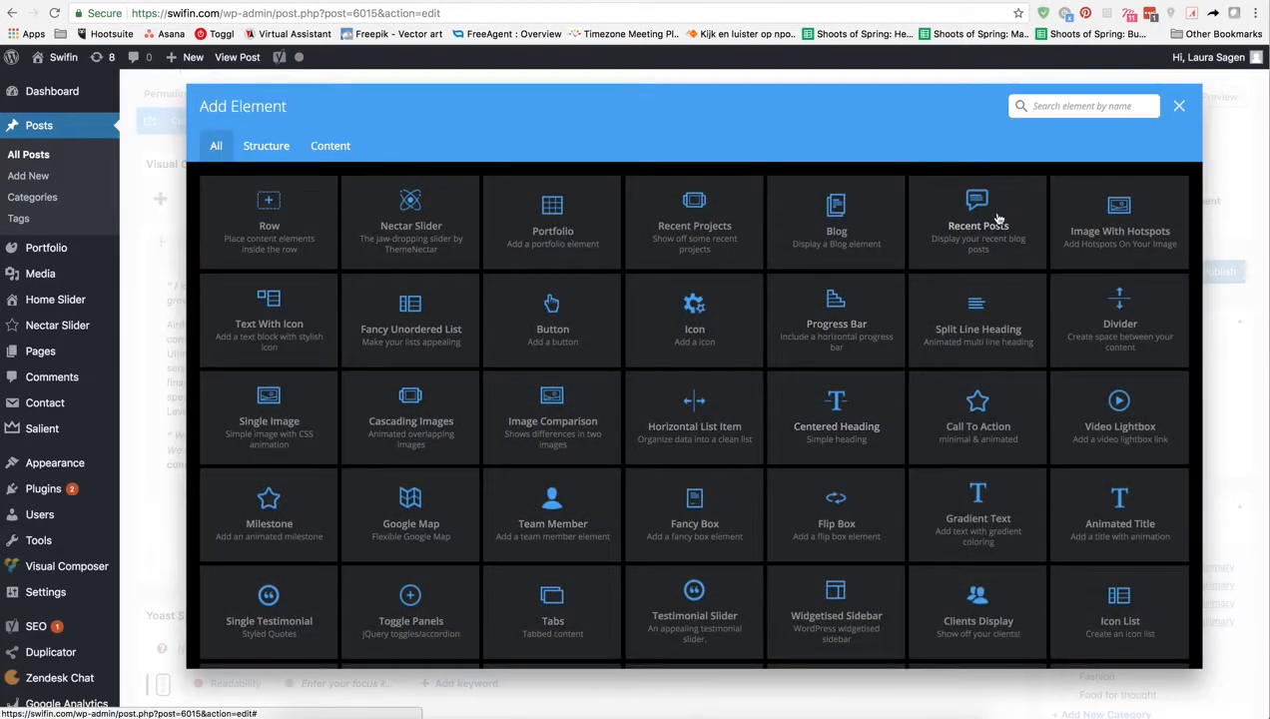
{"action": "left_click", "coordinate": [1057, 106]}
{"action": "type", "text": "image"}
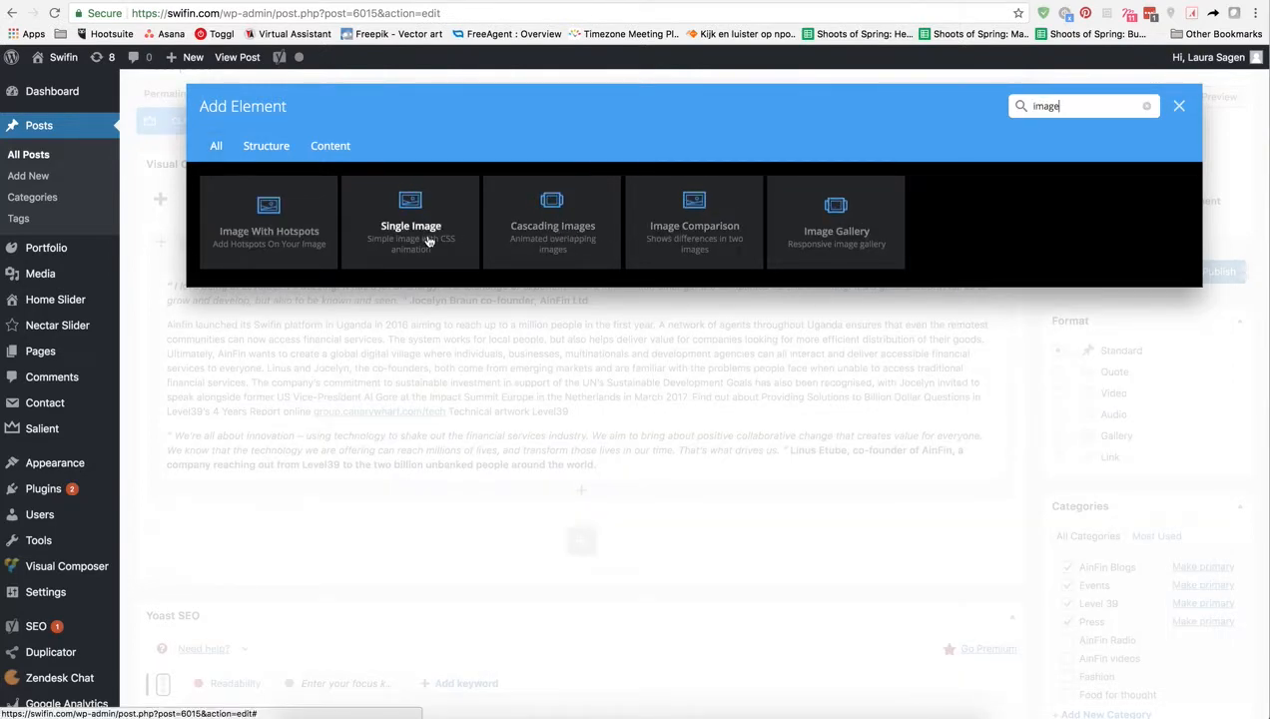
{"action": "left_click", "coordinate": [1180, 106]}
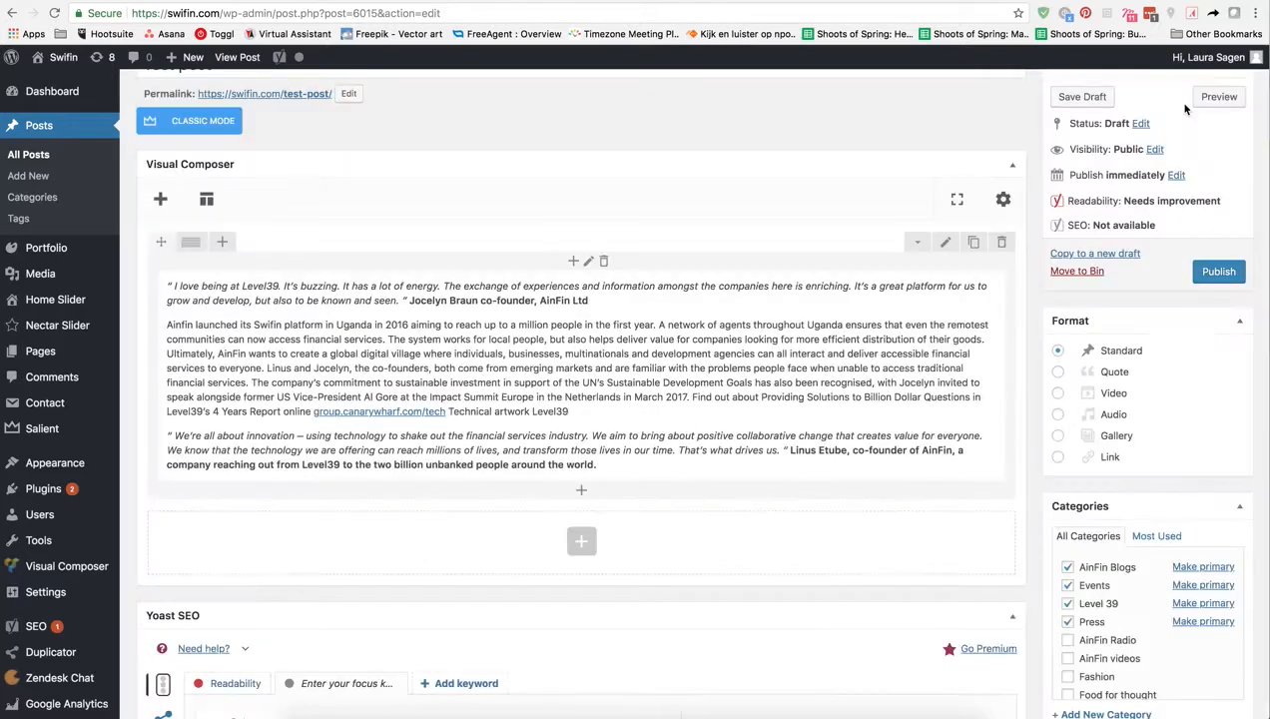
Examine the Yoast SEO snippet preview, focus keyword field and analysis of the draft
{"action": "scroll", "coordinate": [907, 330], "scroll_direction": "down", "scroll_amount": 5}
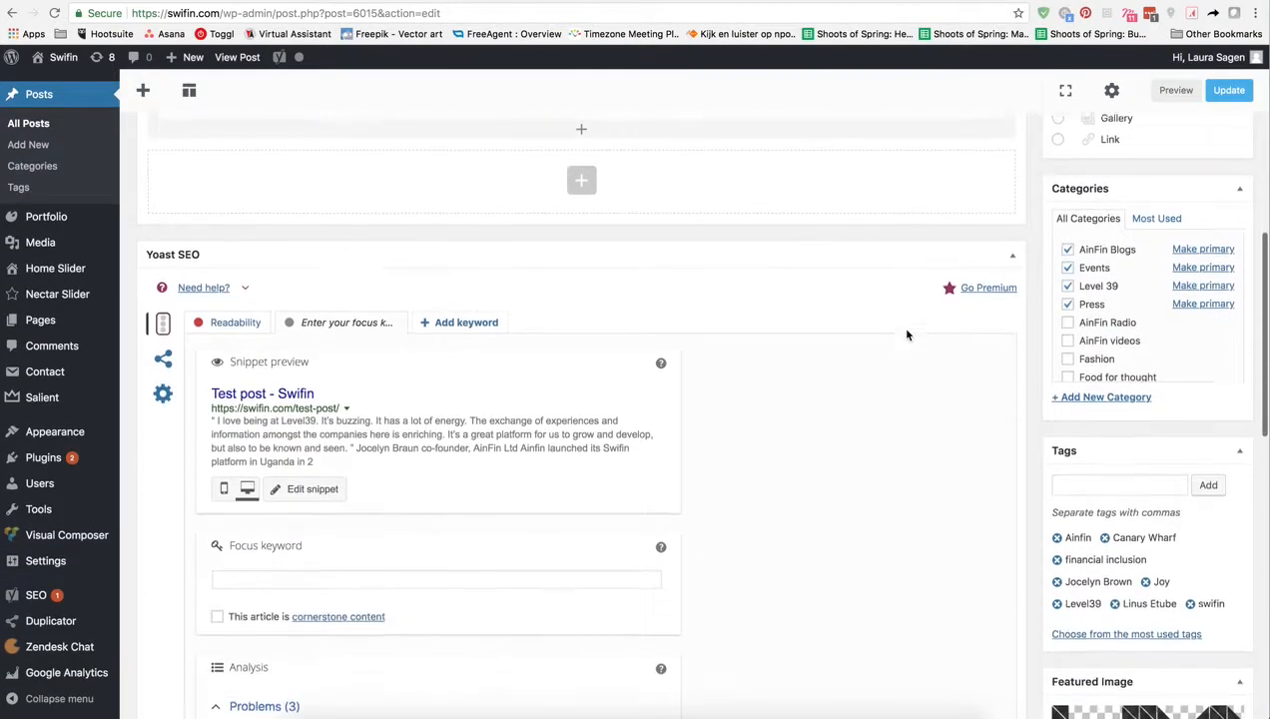
{"action": "scroll", "coordinate": [907, 335], "scroll_direction": "down", "scroll_amount": 1}
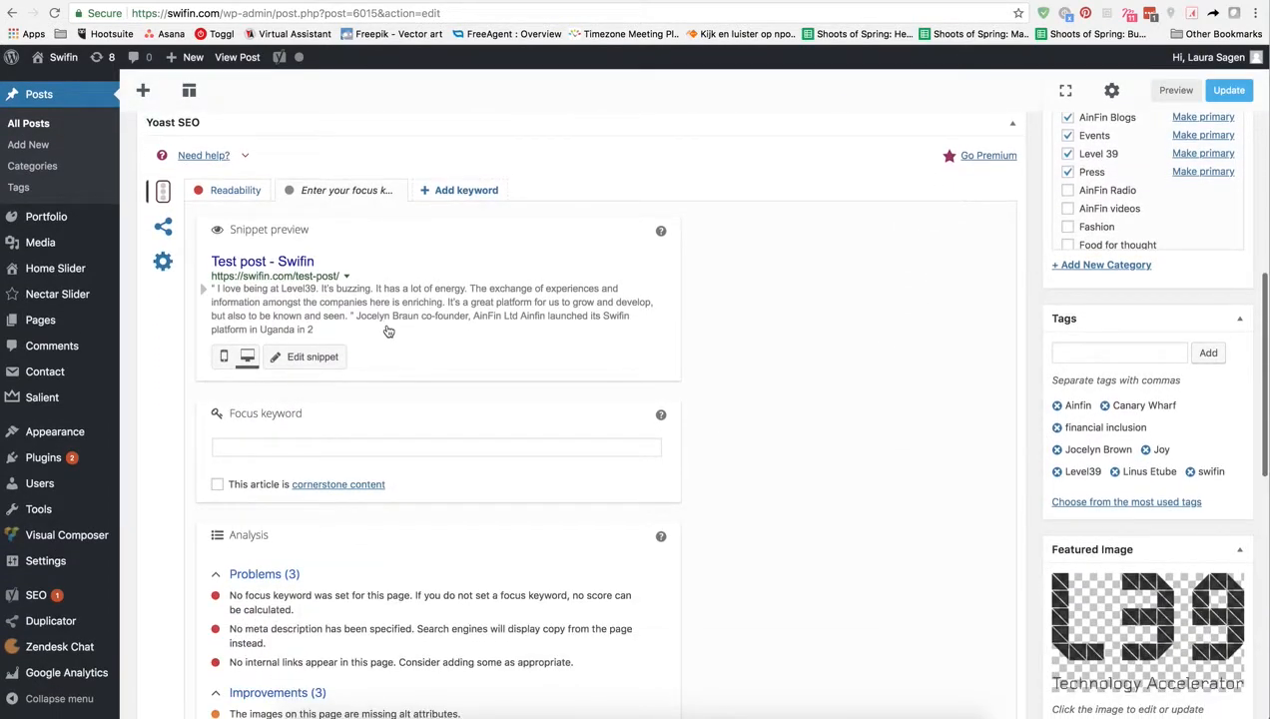
{"action": "scroll", "coordinate": [389, 330], "scroll_direction": "up", "scroll_amount": 1}
{"action": "scroll", "coordinate": [374, 424], "scroll_direction": "down", "scroll_amount": 2}
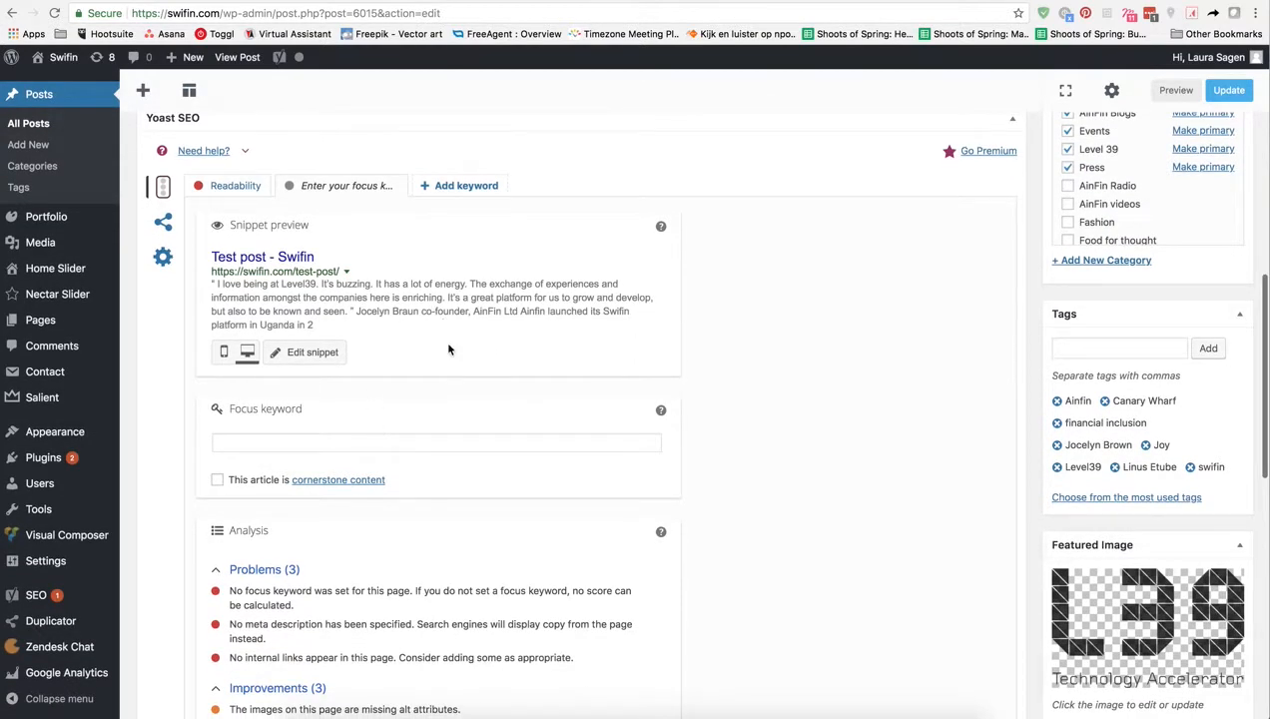
{"action": "scroll", "coordinate": [444, 340], "scroll_direction": "down", "scroll_amount": 3}
{"action": "scroll", "coordinate": [449, 349], "scroll_direction": "down", "scroll_amount": 2}
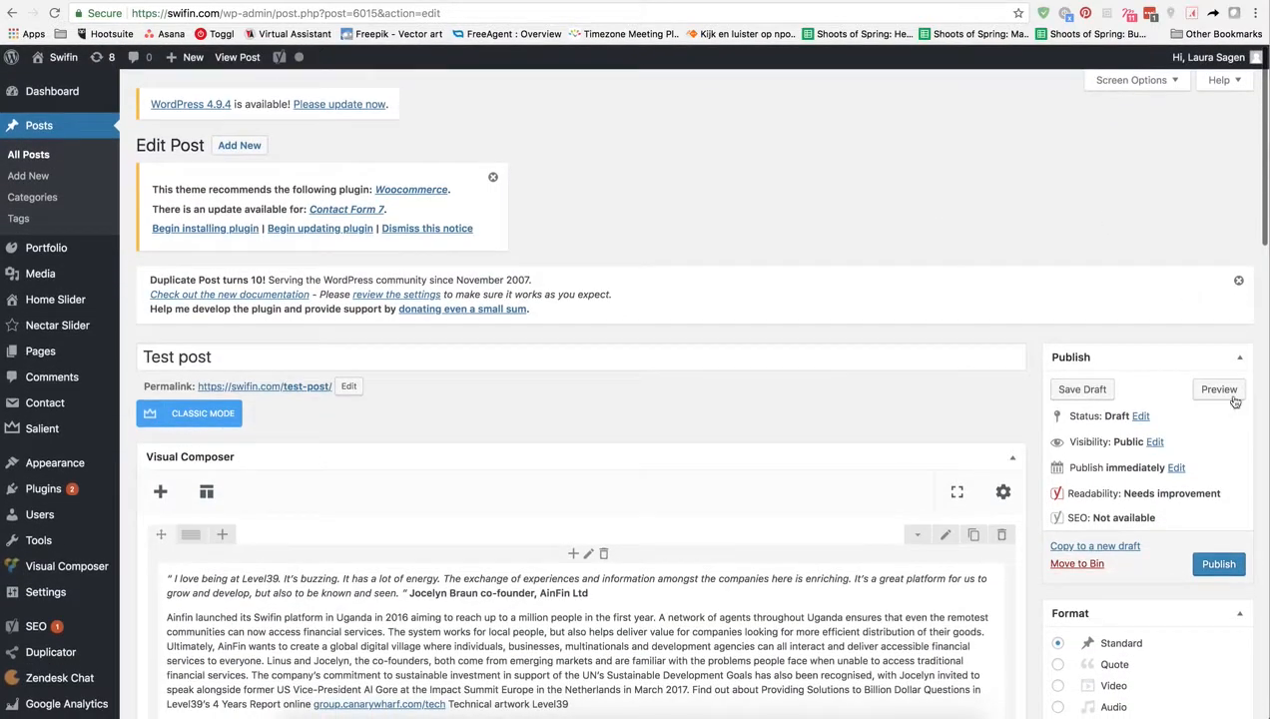
Publish "Test post" and preview it on the site
{"action": "left_click", "coordinate": [1218, 565]}
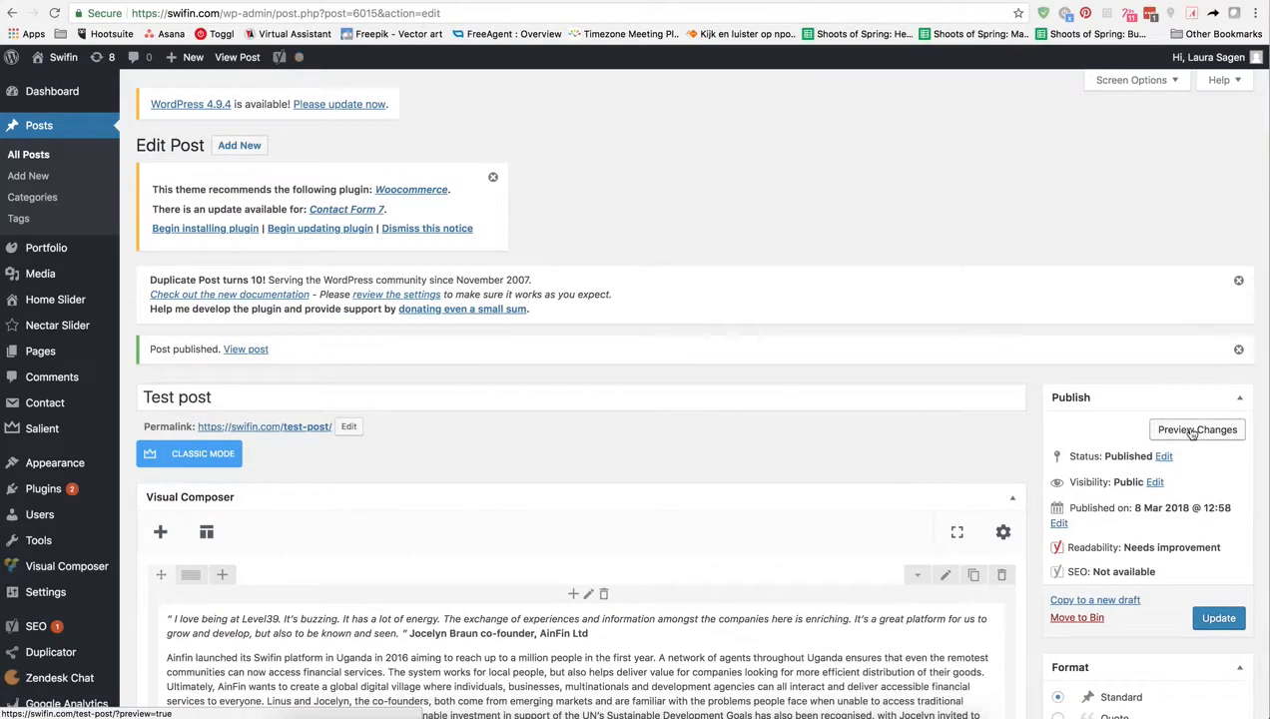
{"action": "left_click", "coordinate": [1194, 429]}
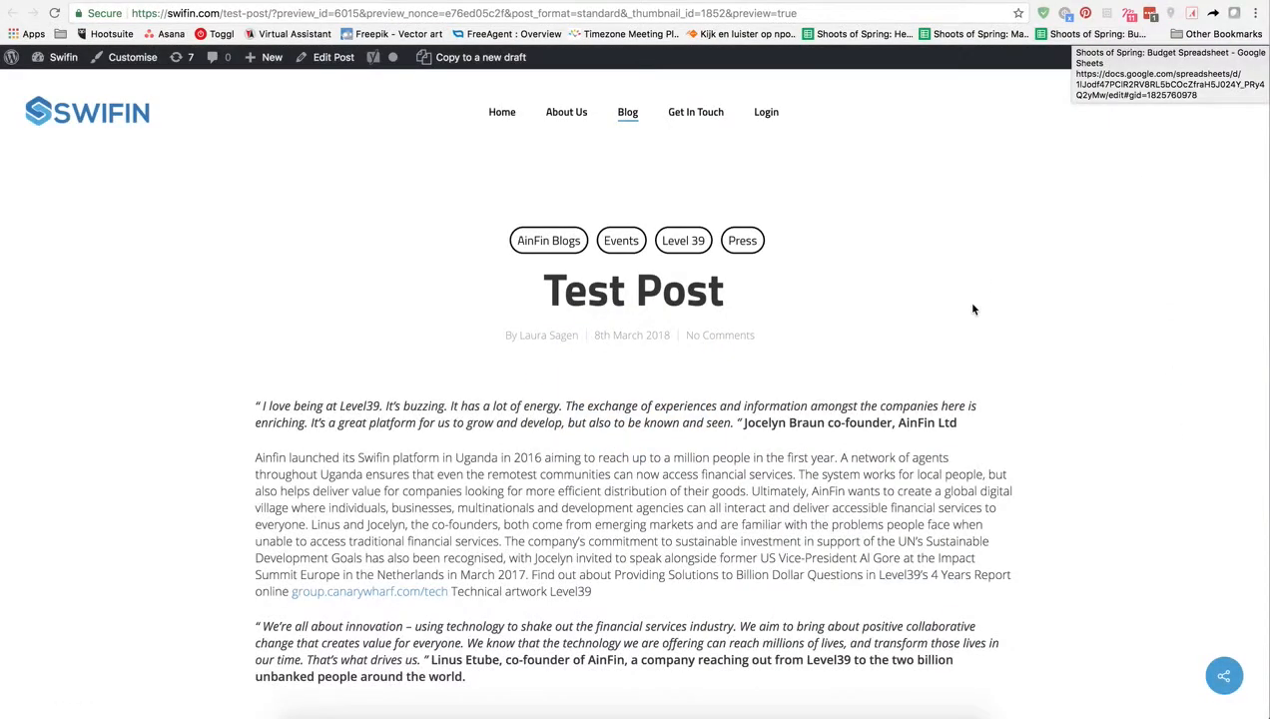
{"action": "scroll", "coordinate": [974, 309], "scroll_direction": "down", "scroll_amount": 3}
{"action": "scroll", "coordinate": [965, 299], "scroll_direction": "up", "scroll_amount": 3}
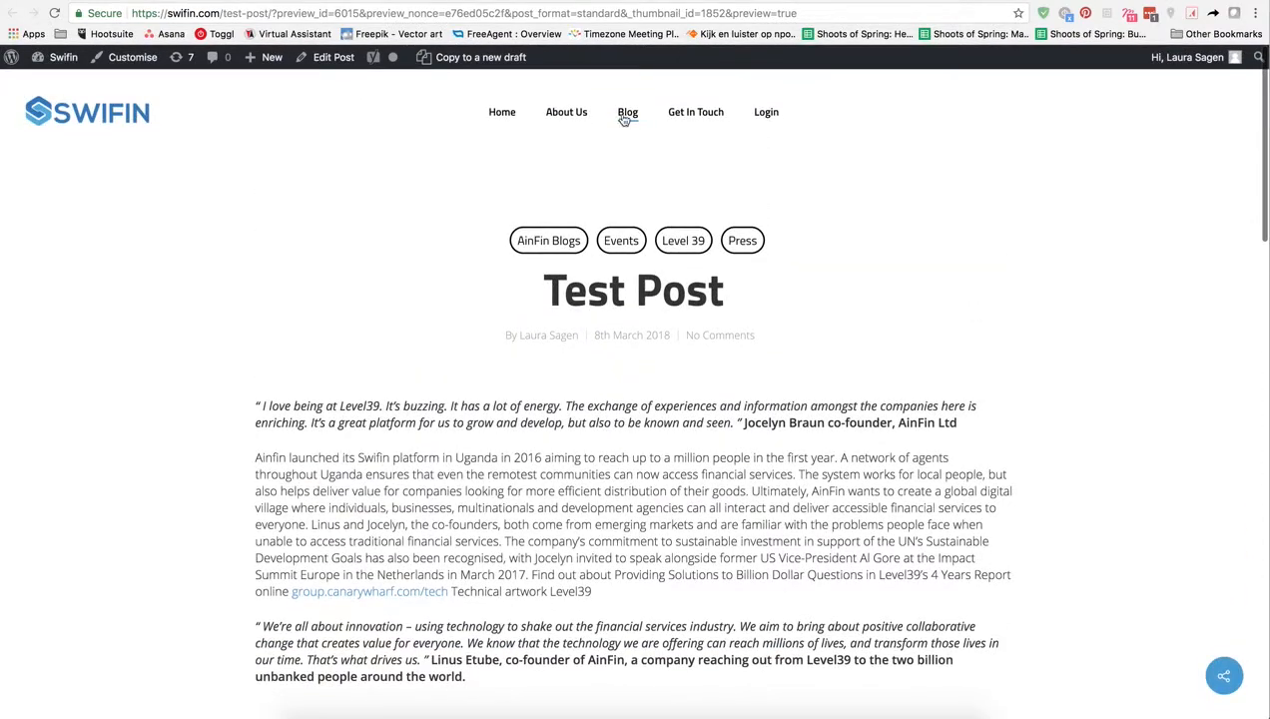
Open the site's Blog page and look for "Test post" among the listed articles
{"action": "left_click", "coordinate": [626, 113]}
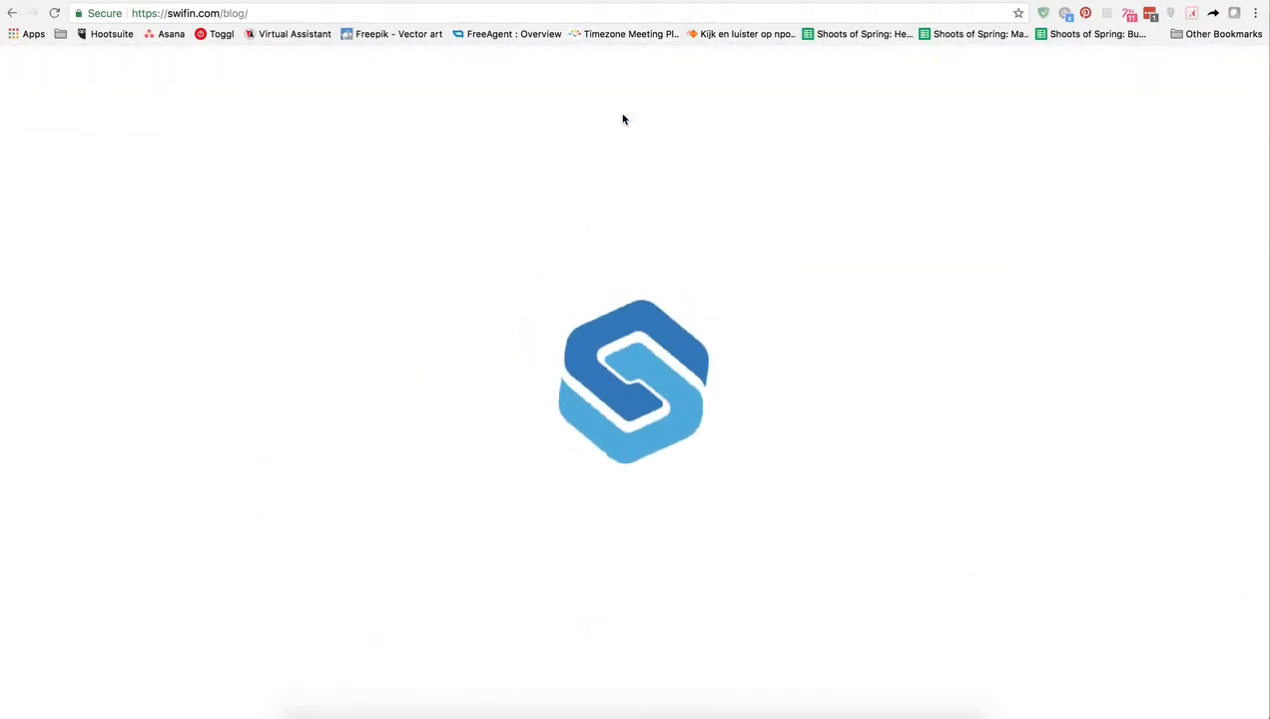
{"action": "scroll", "coordinate": [680, 337], "scroll_direction": "down", "scroll_amount": 5}
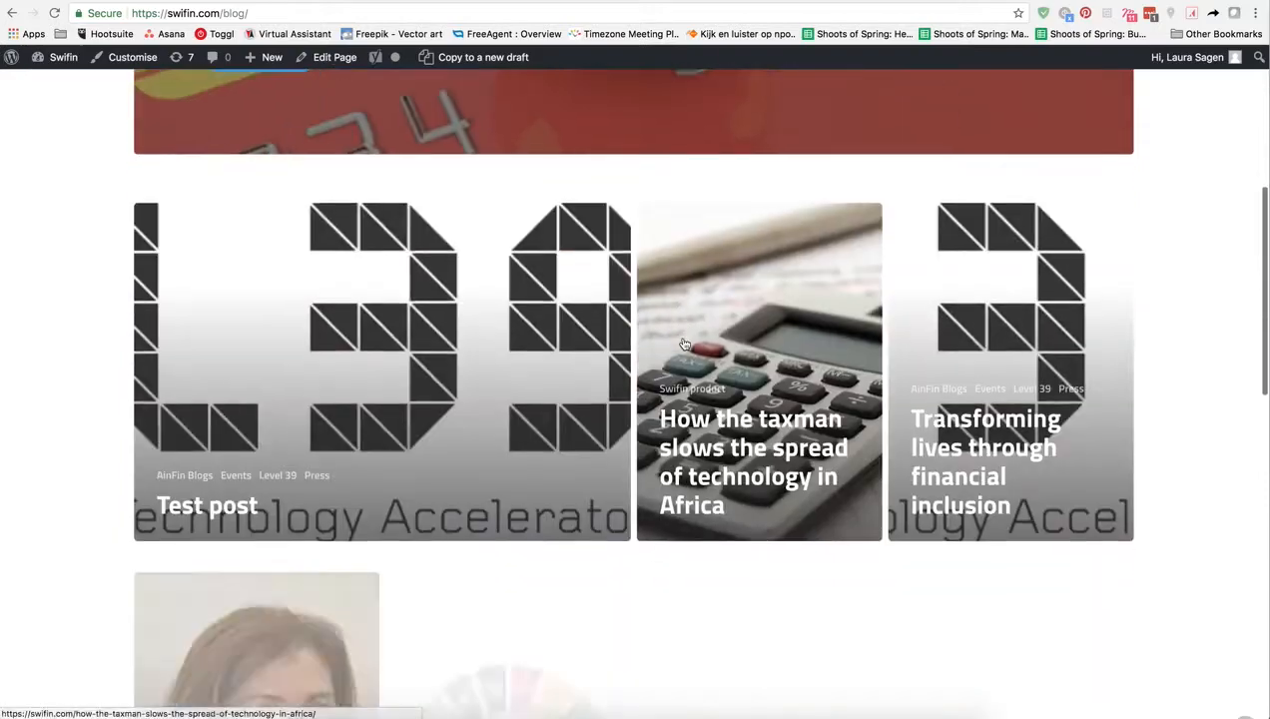
{"action": "scroll", "coordinate": [684, 343], "scroll_direction": "down", "scroll_amount": 1}
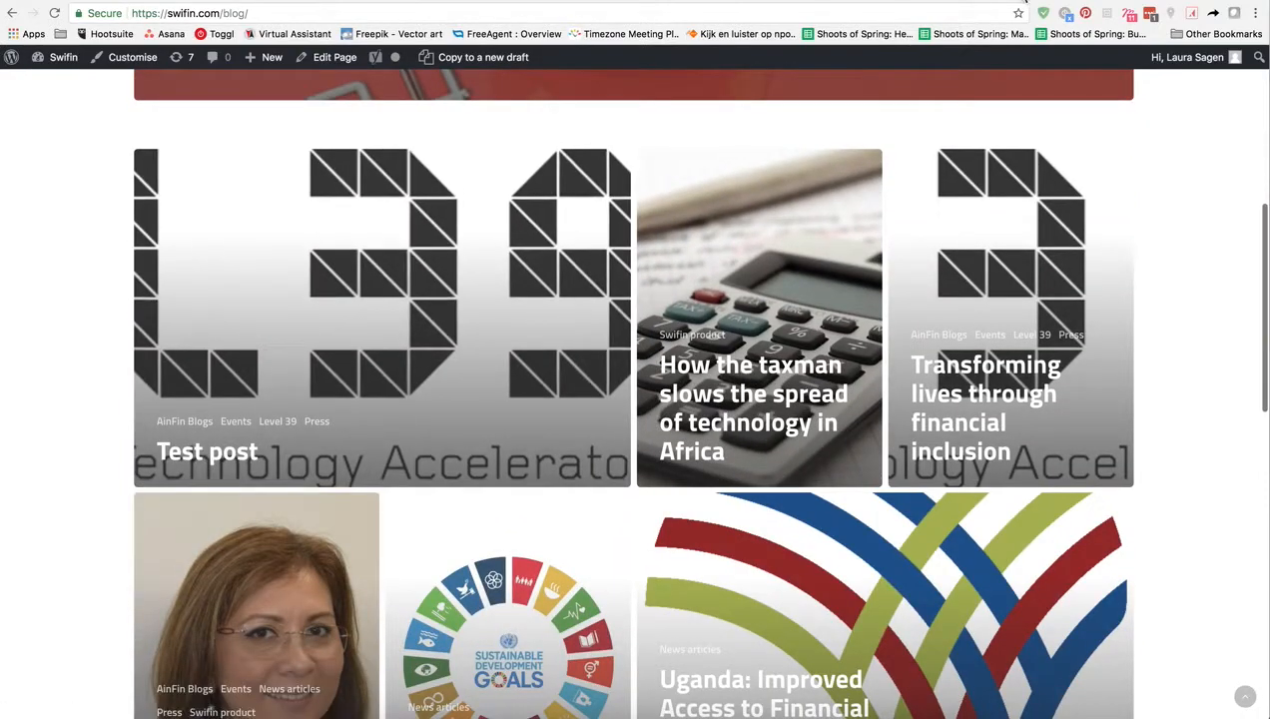
Return to the WordPress admin and move "Test post" to the Bin from the list of all posts
{"action": "left_click", "coordinate": [1019, 0]}
{"action": "left_click", "coordinate": [972, 0]}
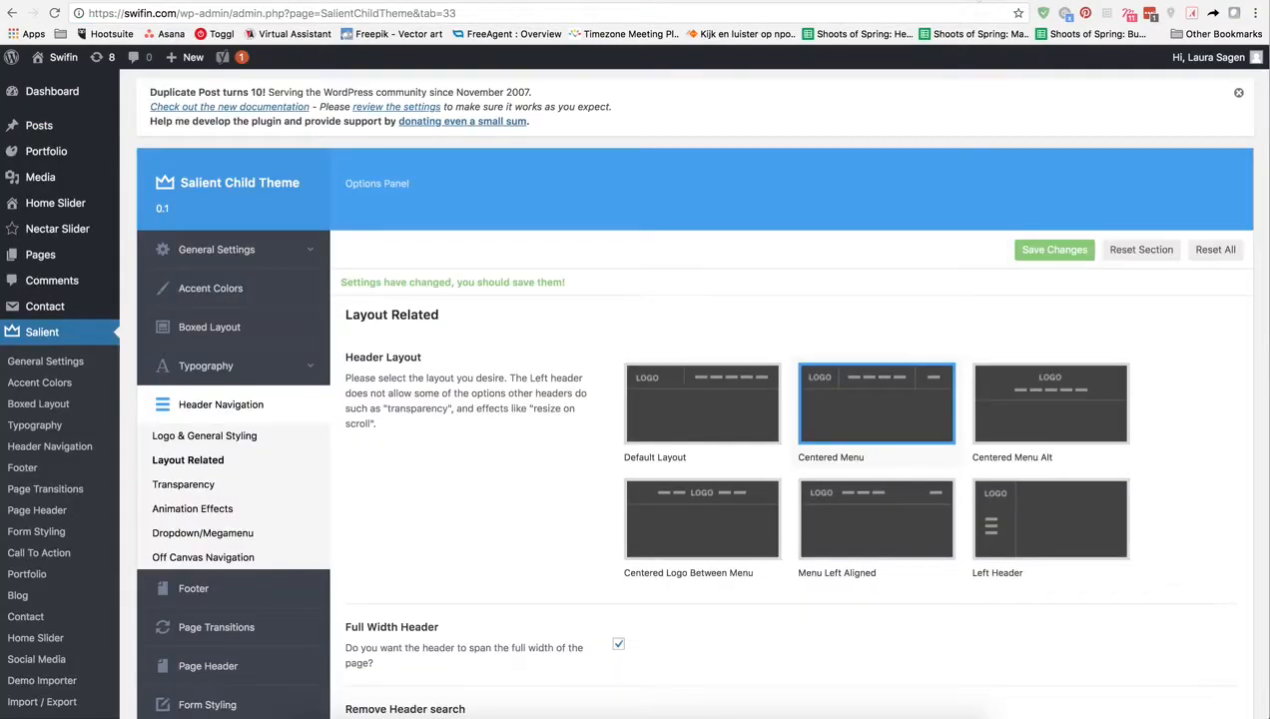
{"action": "left_click", "coordinate": [1023, 1]}
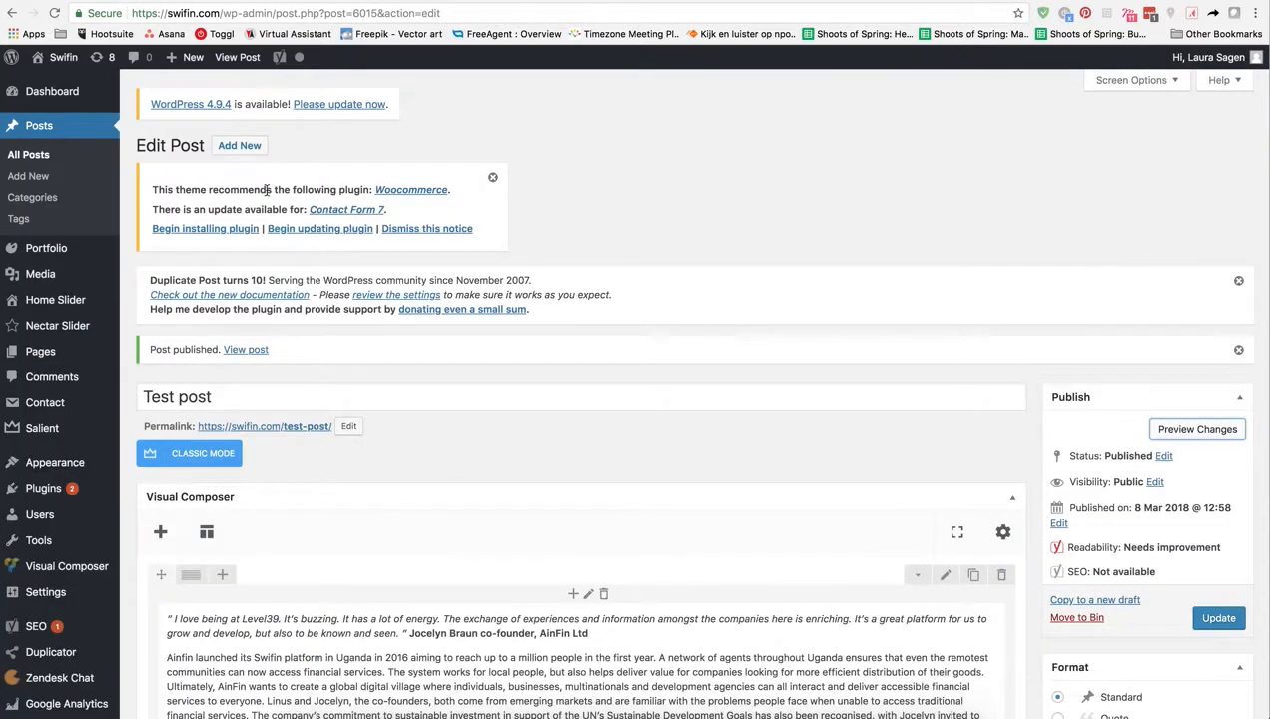
{"action": "left_click", "coordinate": [30, 156]}
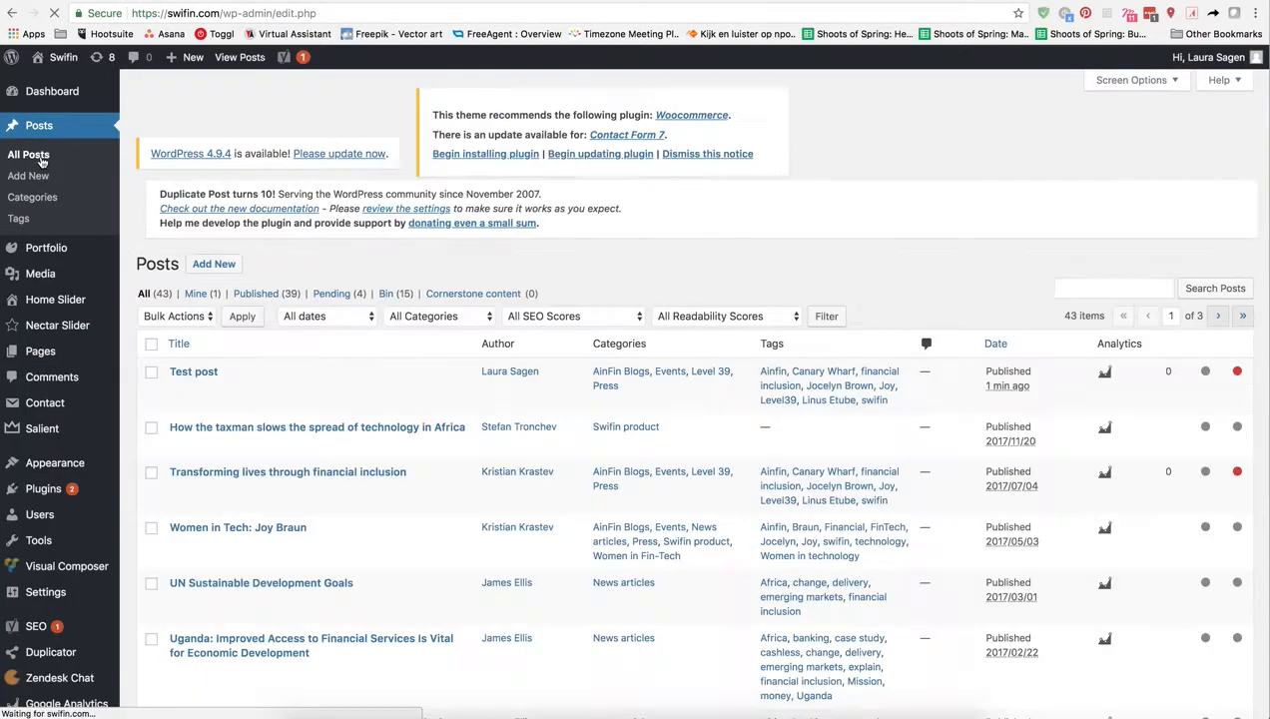
{"action": "left_click", "coordinate": [151, 429]}
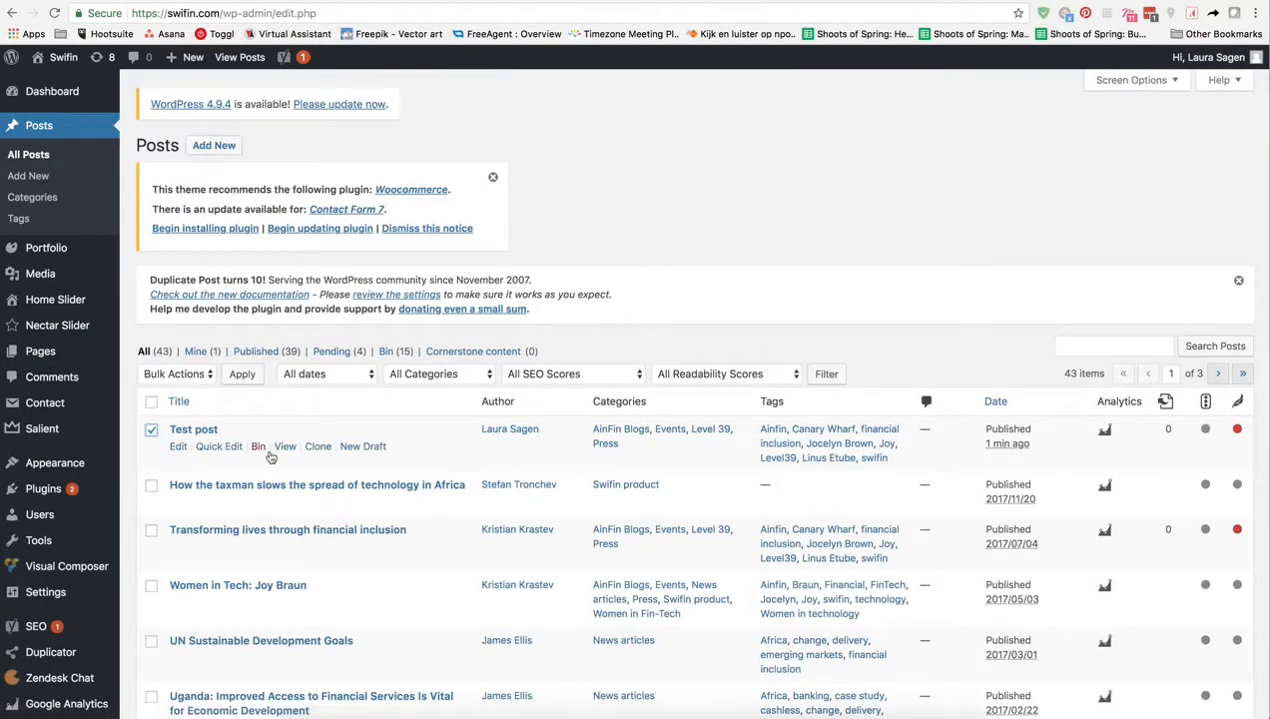
{"action": "left_click", "coordinate": [258, 446]}
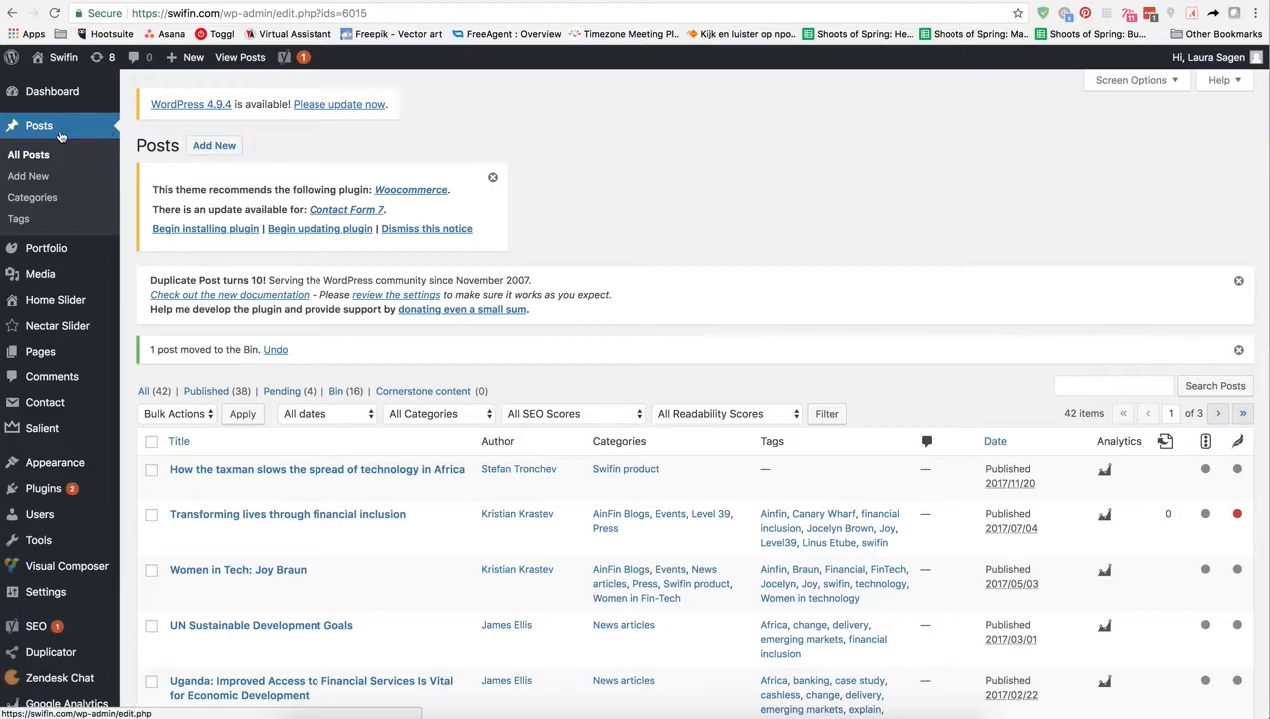
Start a new blank post titled "Post name" and switch its content to the page builder
{"action": "left_click", "coordinate": [207, 148]}
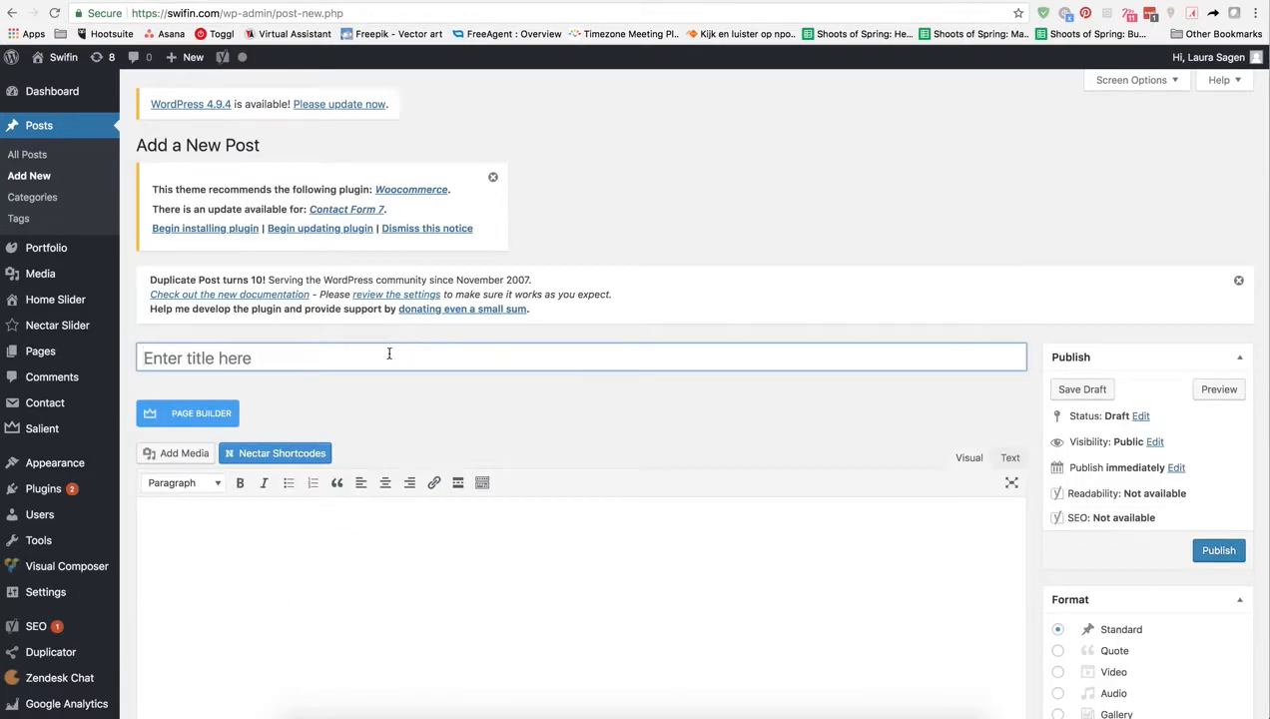
{"action": "left_click", "coordinate": [390, 355]}
{"action": "type", "text": "Post name"}
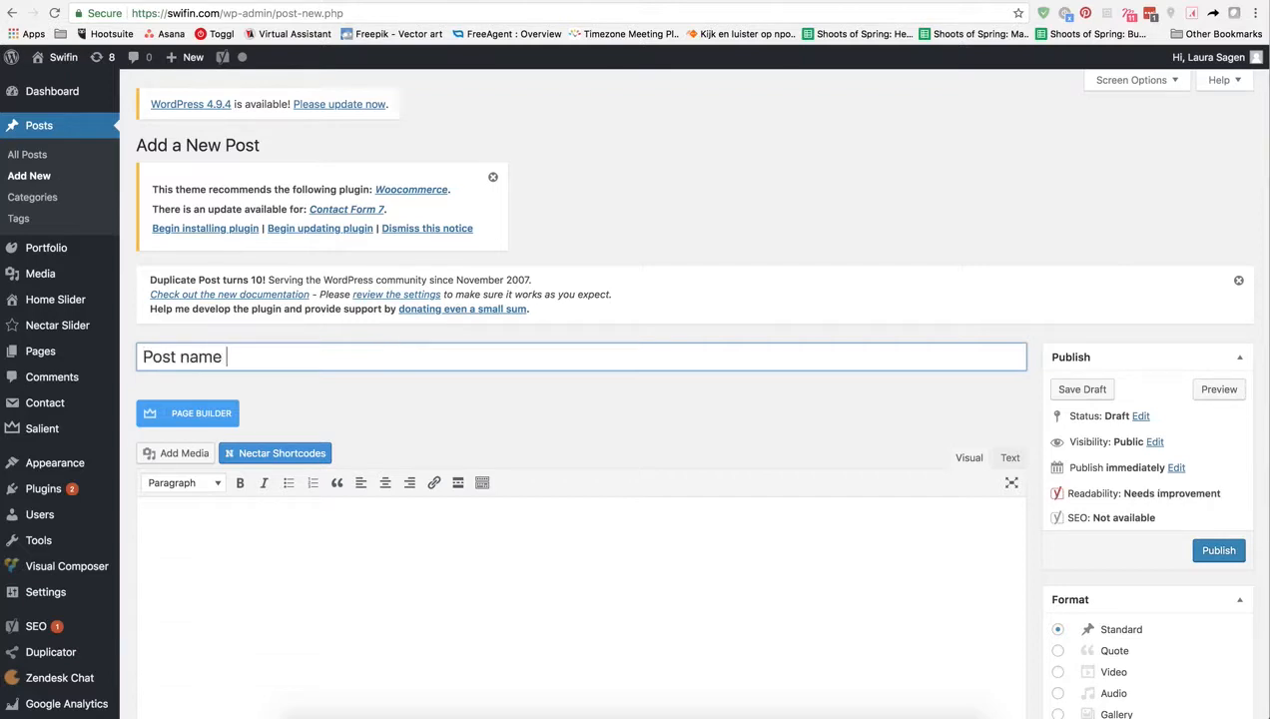
{"action": "left_click", "coordinate": [225, 418]}
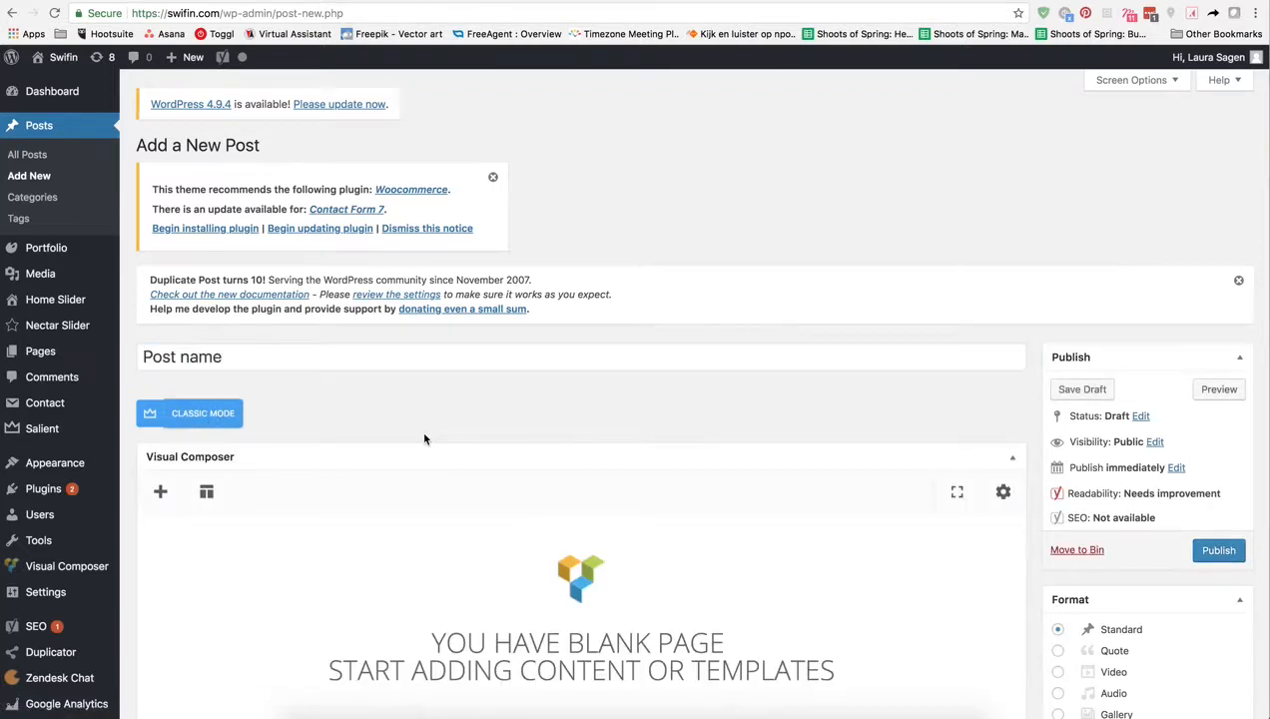
Add an empty Row element to the blank page builder layout
{"action": "scroll", "coordinate": [425, 439], "scroll_direction": "down", "scroll_amount": 3}
{"action": "left_click", "coordinate": [440, 580]}
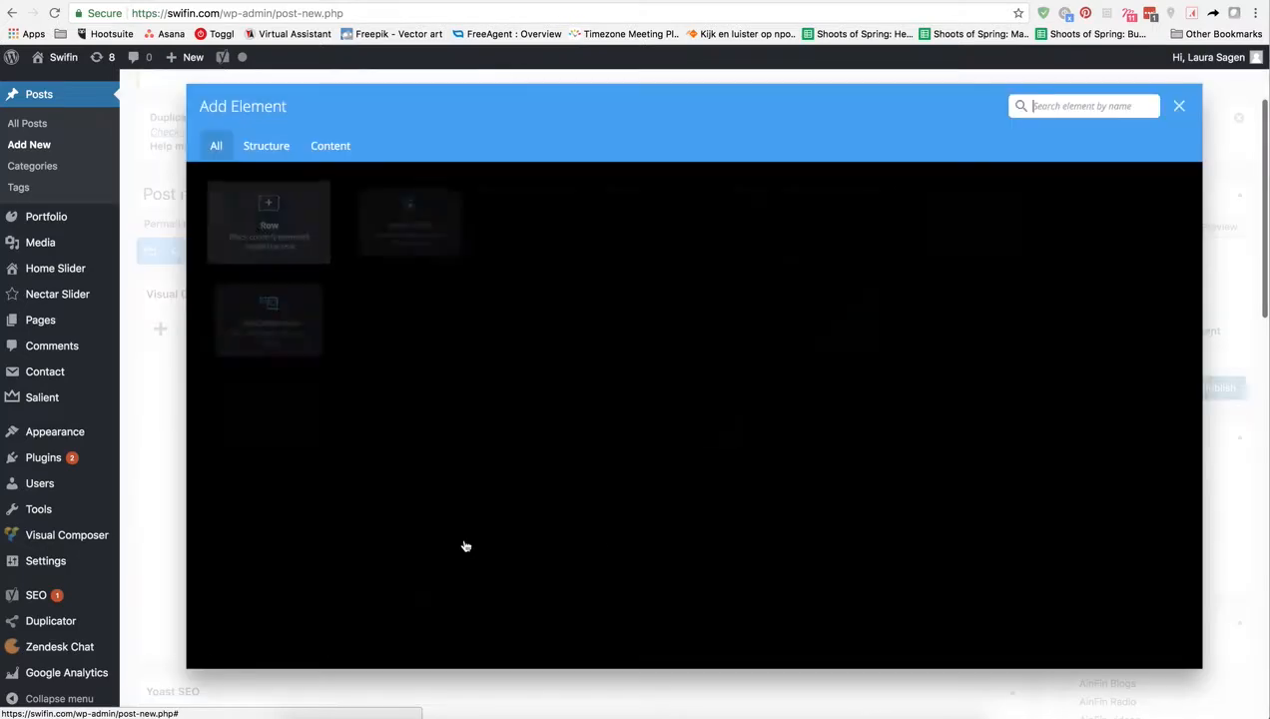
{"action": "left_click", "coordinate": [1060, 110]}
{"action": "type", "text": "row"}
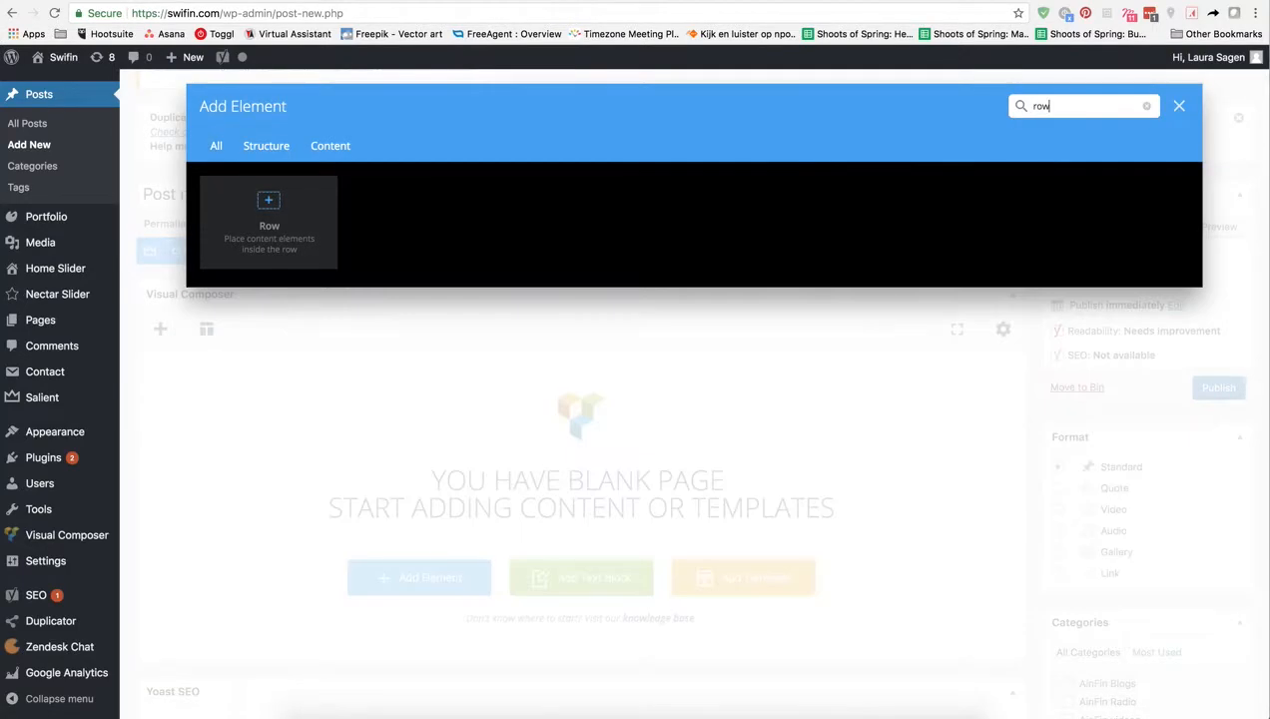
{"action": "left_click", "coordinate": [268, 212]}
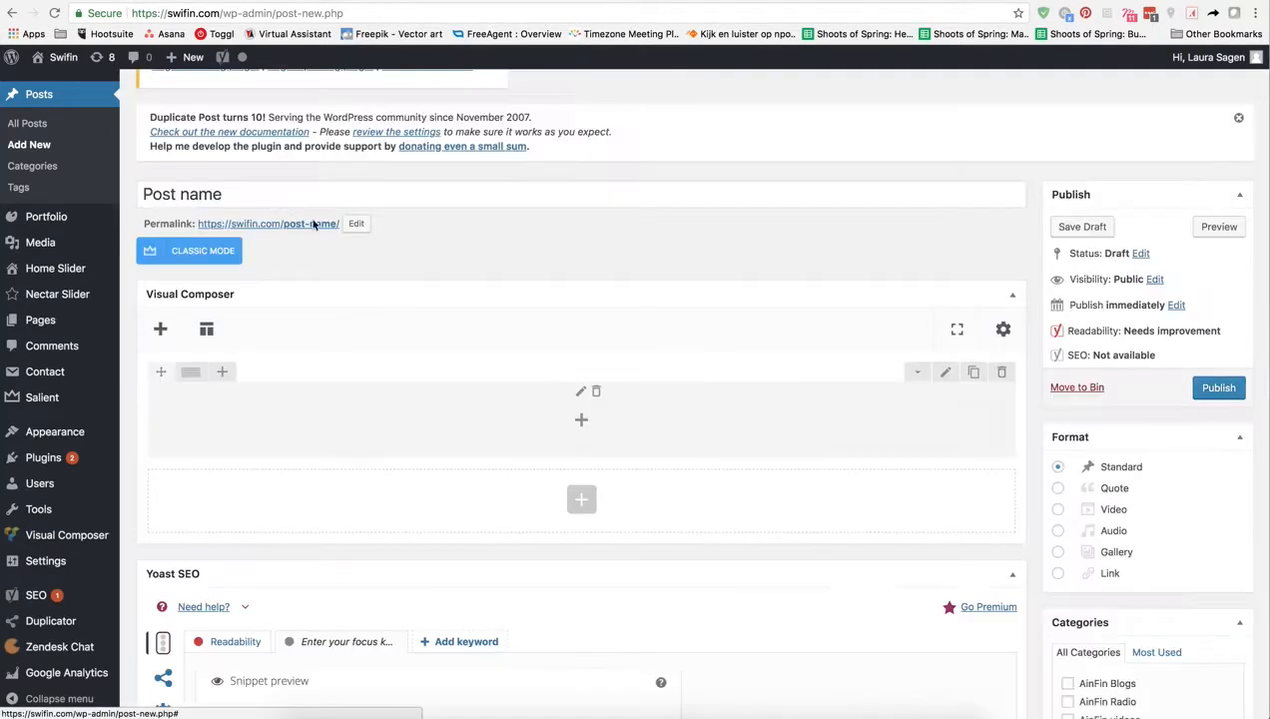
Insert a Custom Heading element in the row with the text "Test post" and save it
{"action": "left_click", "coordinate": [585, 421]}
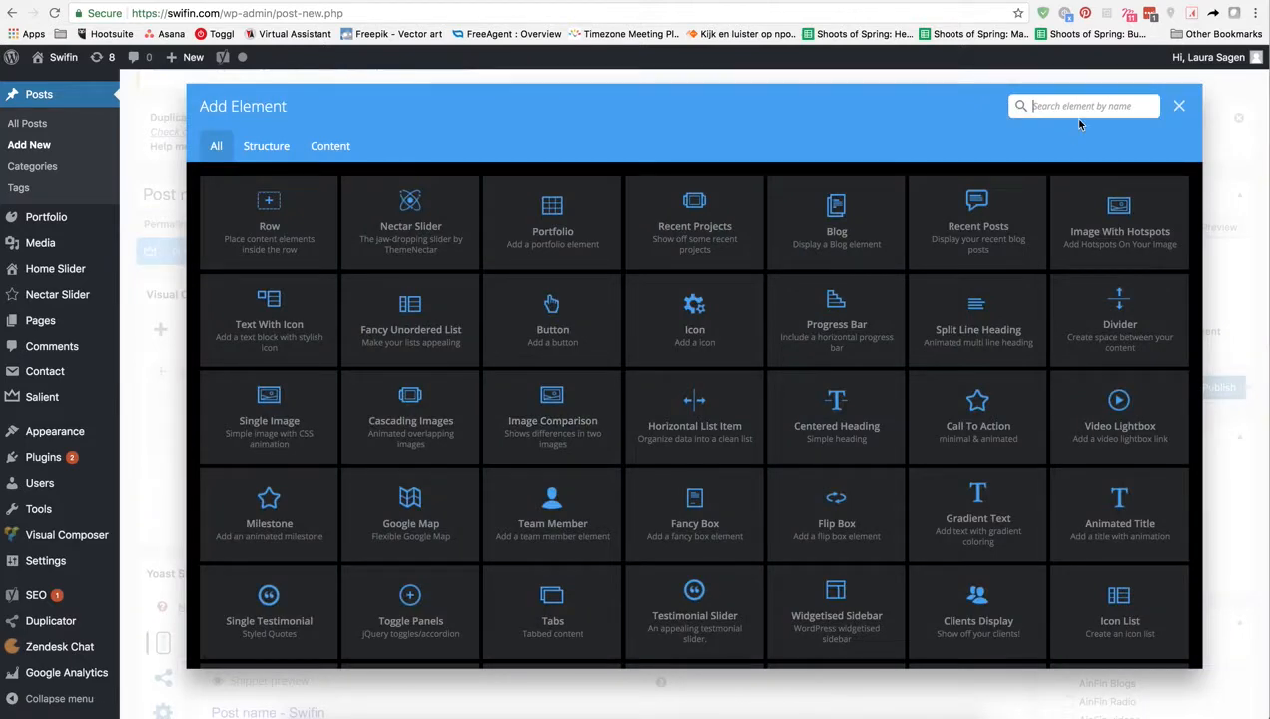
{"action": "type", "text": "custom"}
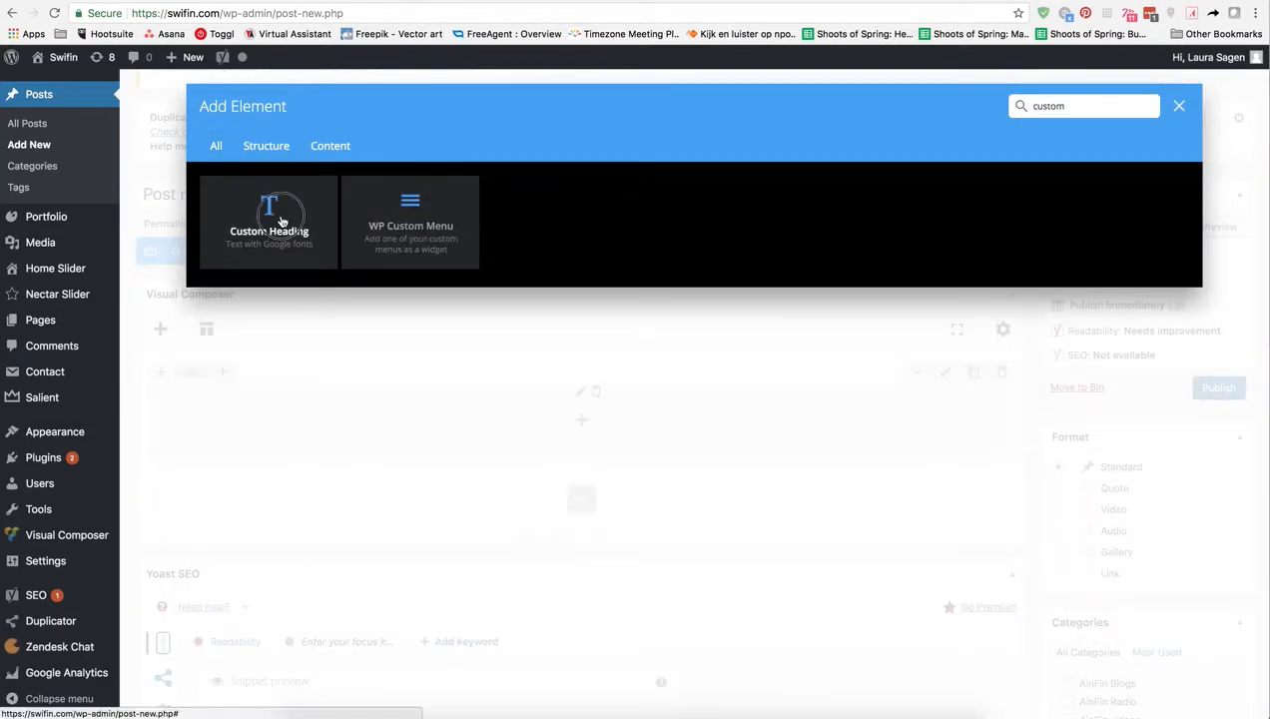
{"action": "left_click", "coordinate": [276, 221]}
{"action": "left_click", "coordinate": [783, 297]}
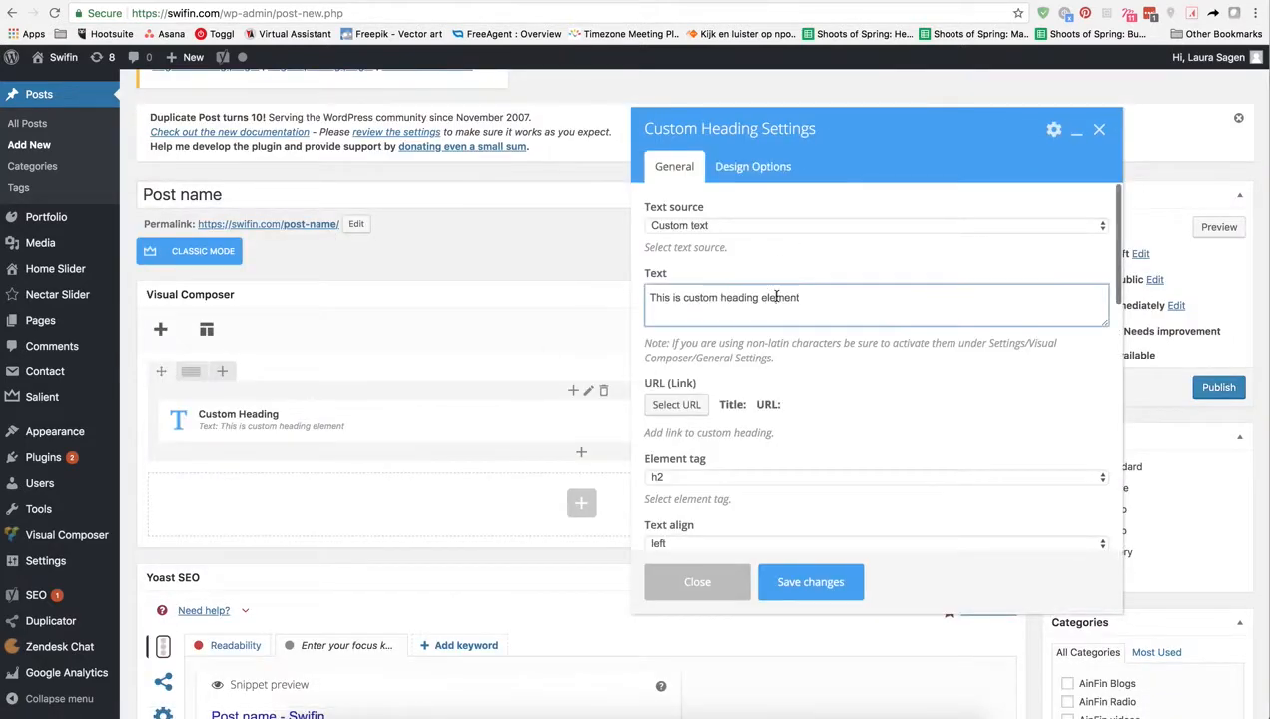
{"action": "key", "text": "super+a"}
{"action": "type", "text": "Tes"}
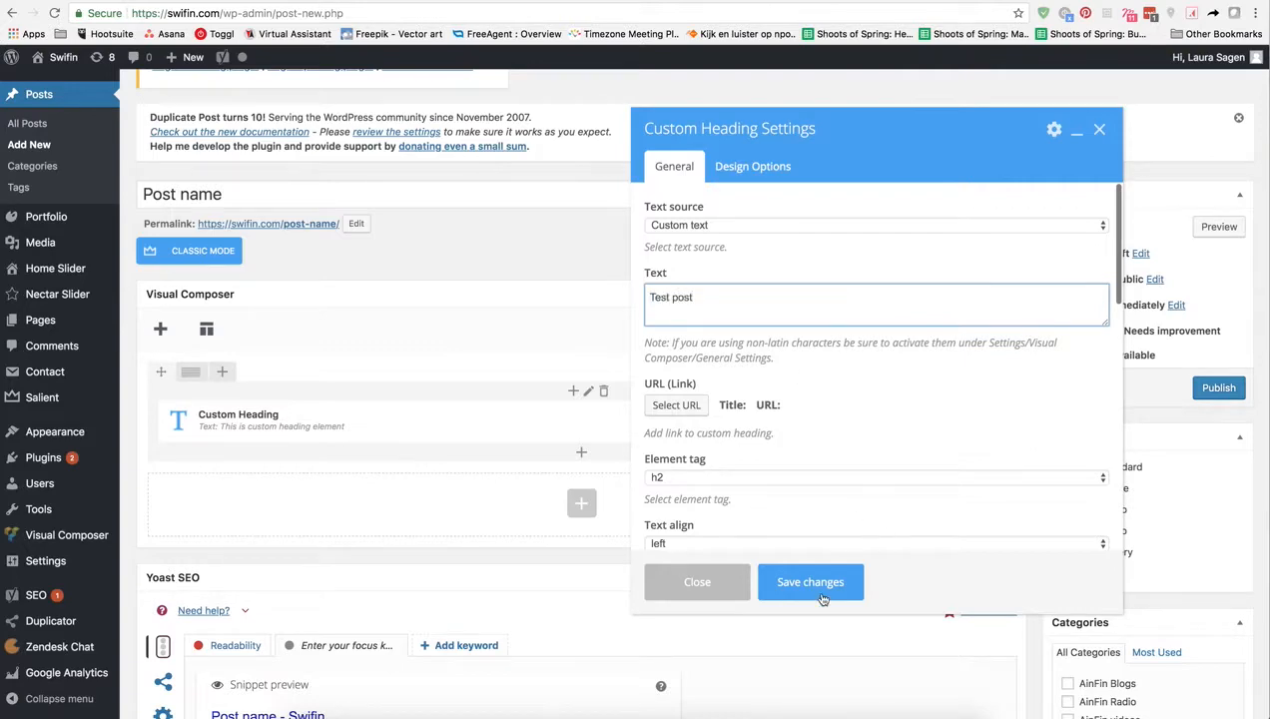
{"action": "left_click", "coordinate": [822, 597]}
Add a Text Block element in a new row below the heading and save it with its placeholder text
{"action": "left_click", "coordinate": [585, 500]}
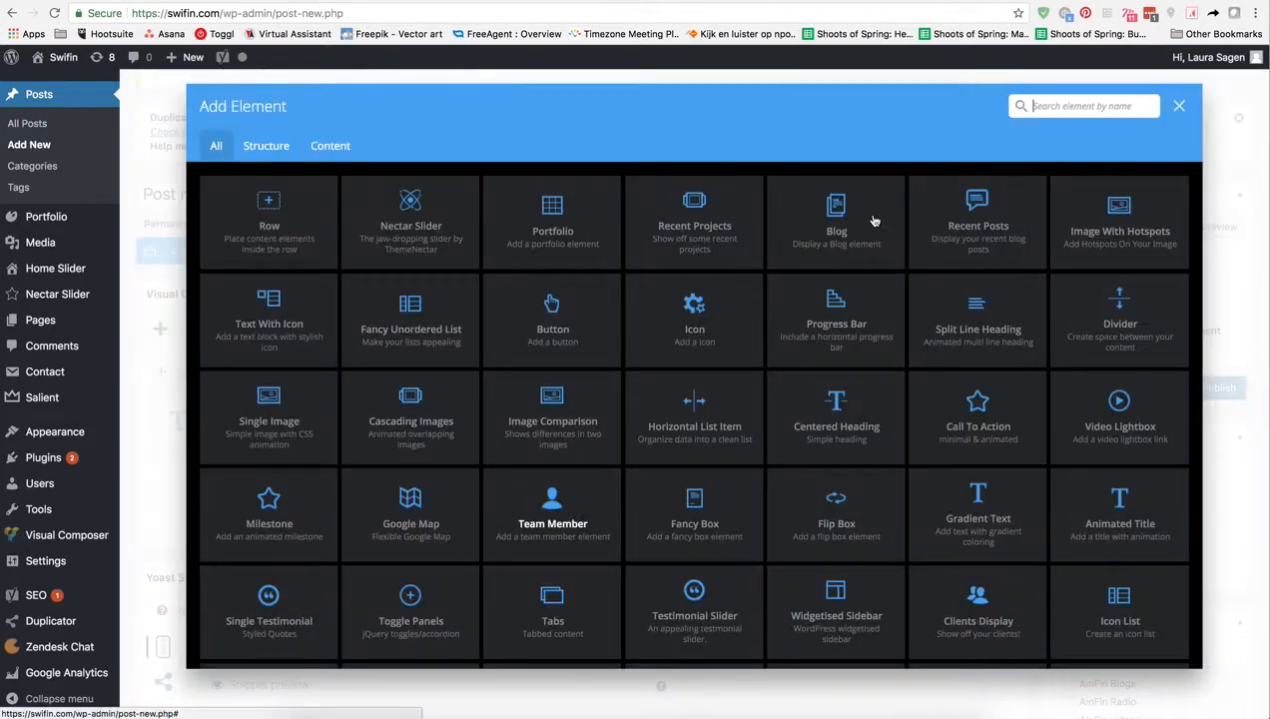
{"action": "type", "text": "tex"}
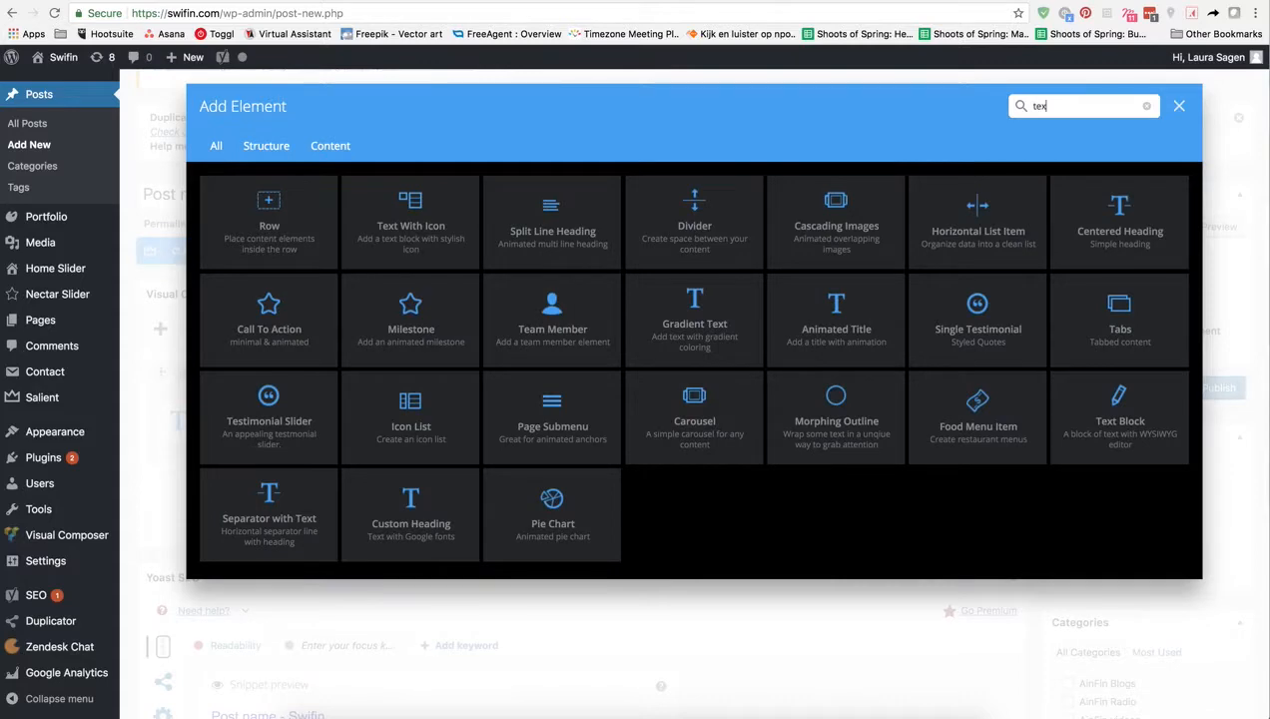
{"action": "type", "text": "t"}
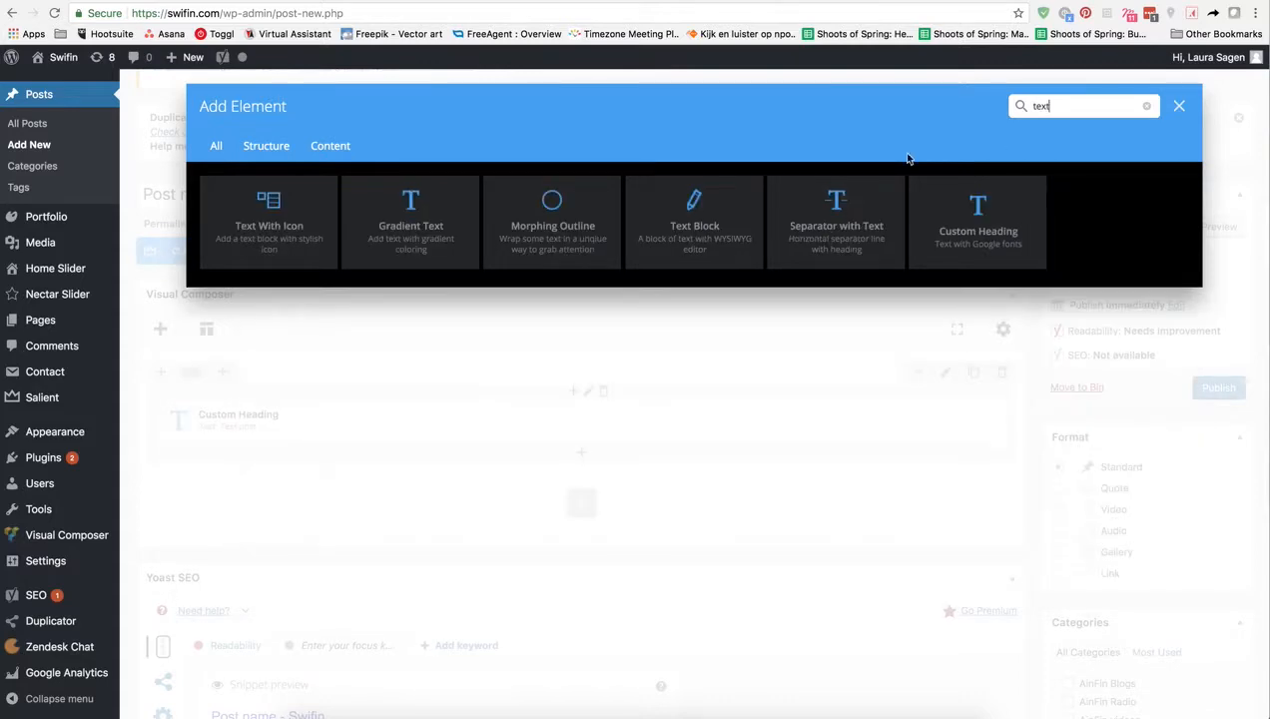
{"action": "left_click", "coordinate": [738, 238]}
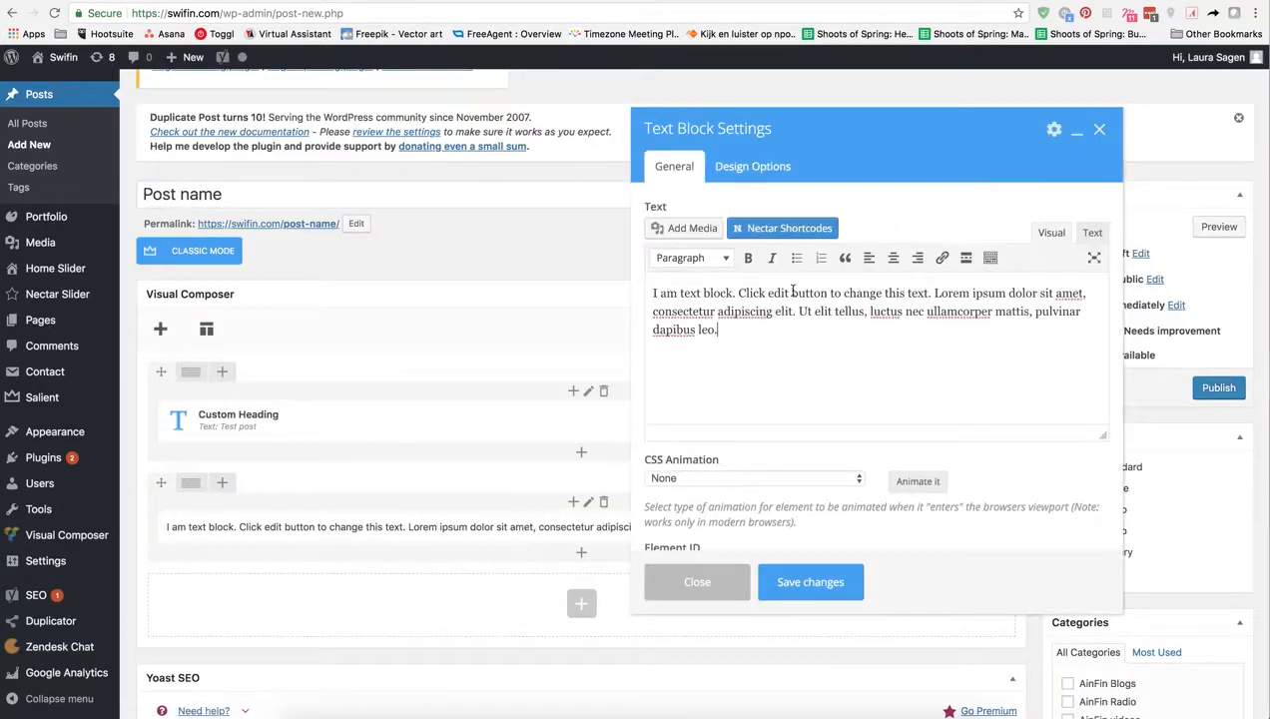
{"action": "left_click", "coordinate": [788, 581]}
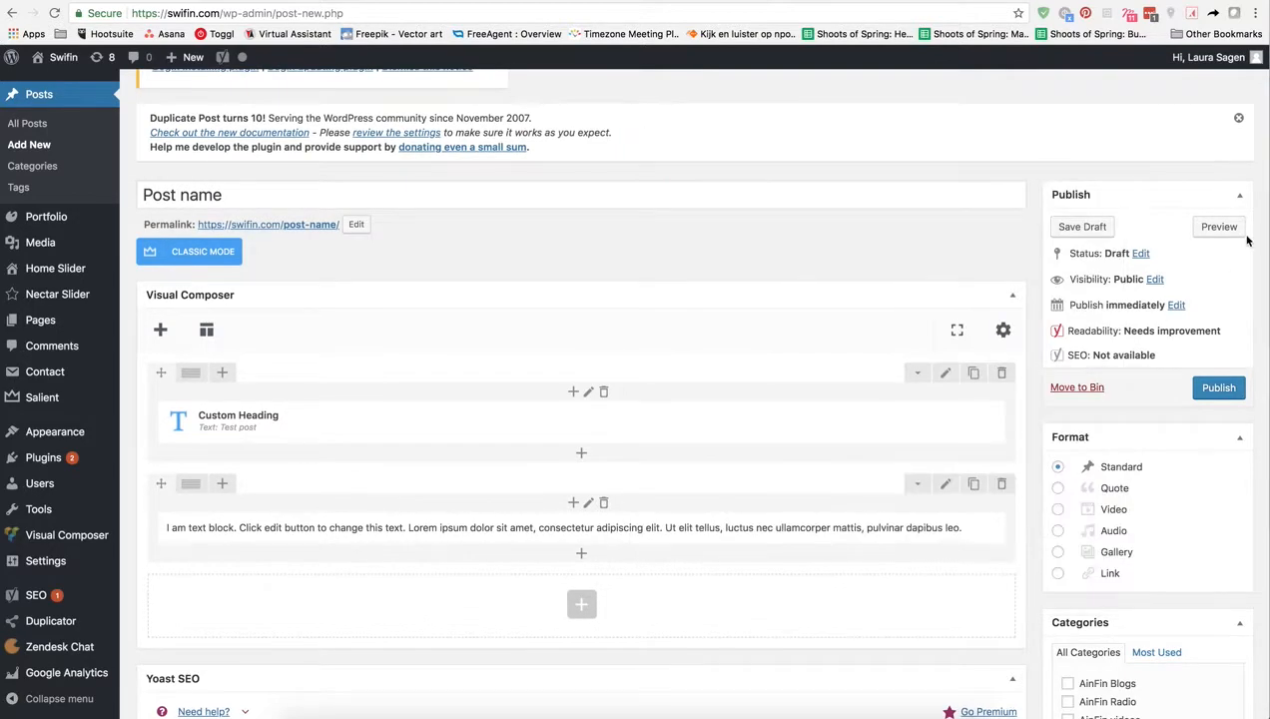